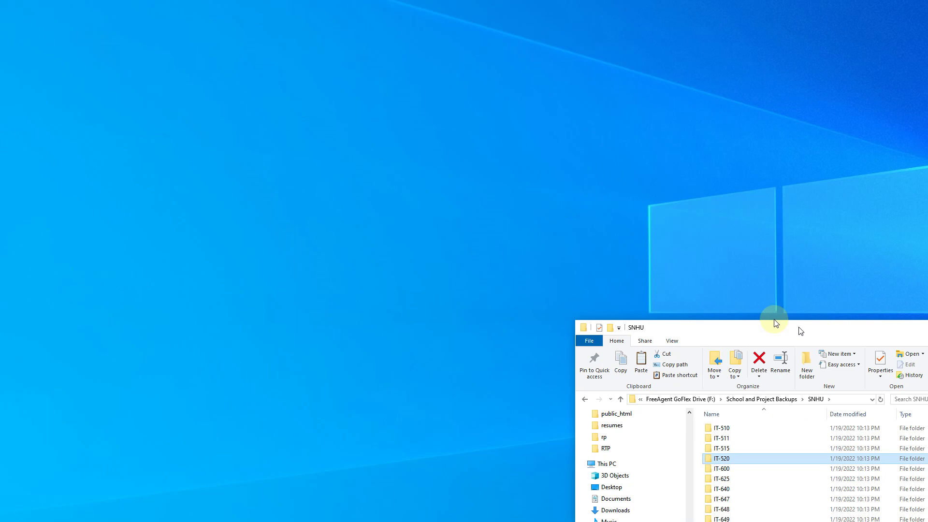
- Centre the SNHU window and browse IT-625's Conveyor Belt and Course Documents folders
{"action": "left_click_drag", "start_coordinate": [775, 321], "coordinate": [501, 45]}
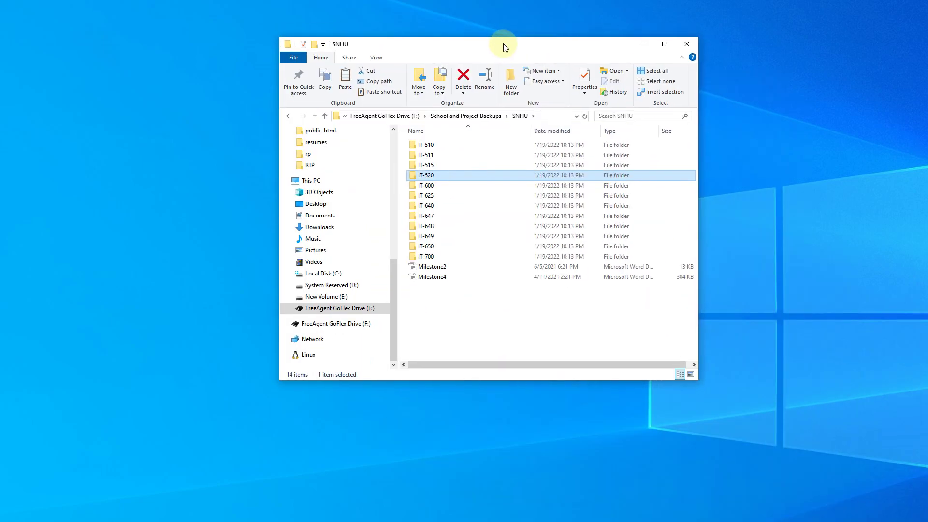
{"action": "left_click", "coordinate": [462, 311]}
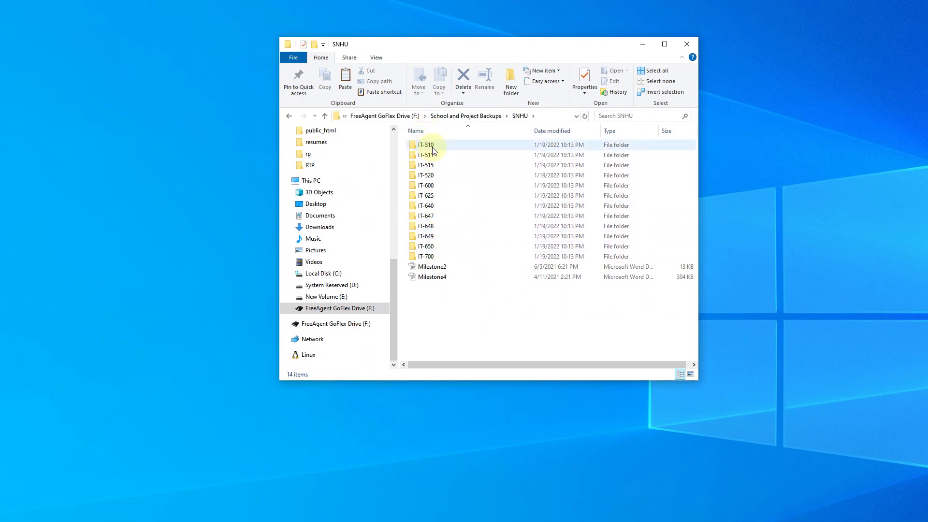
{"action": "mouse_move", "coordinate": [440, 155]}
{"action": "double_click", "coordinate": [446, 196]}
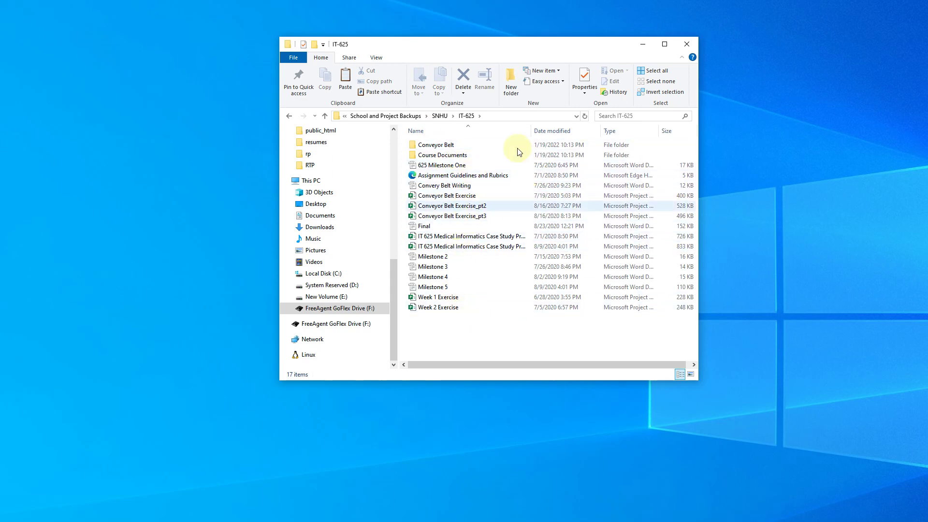
{"action": "double_click", "coordinate": [450, 144]}
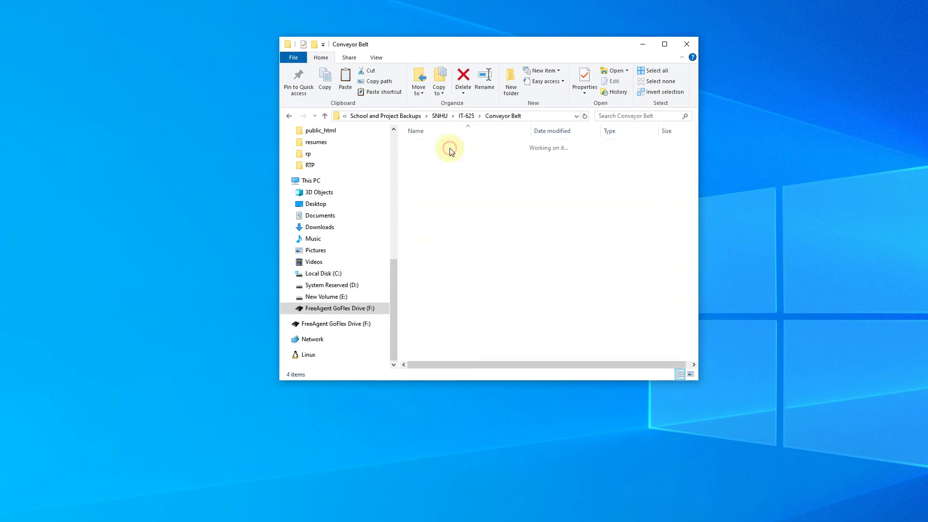
{"action": "key", "text": "alt+Left"}
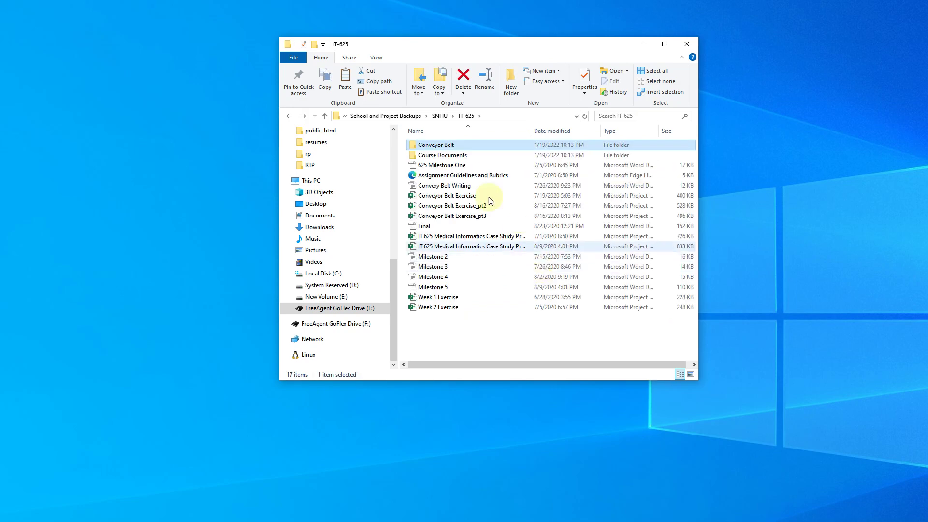
{"action": "double_click", "coordinate": [452, 156]}
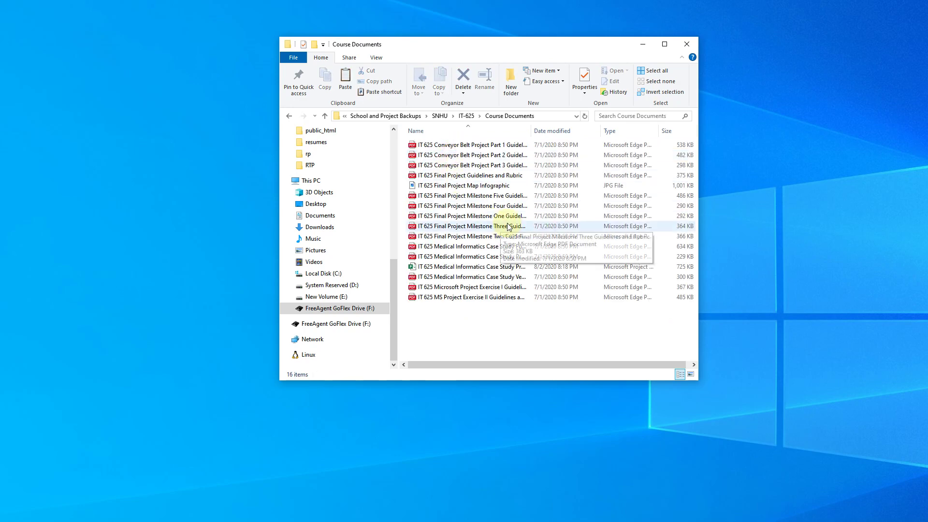
{"action": "left_click", "coordinate": [513, 296]}
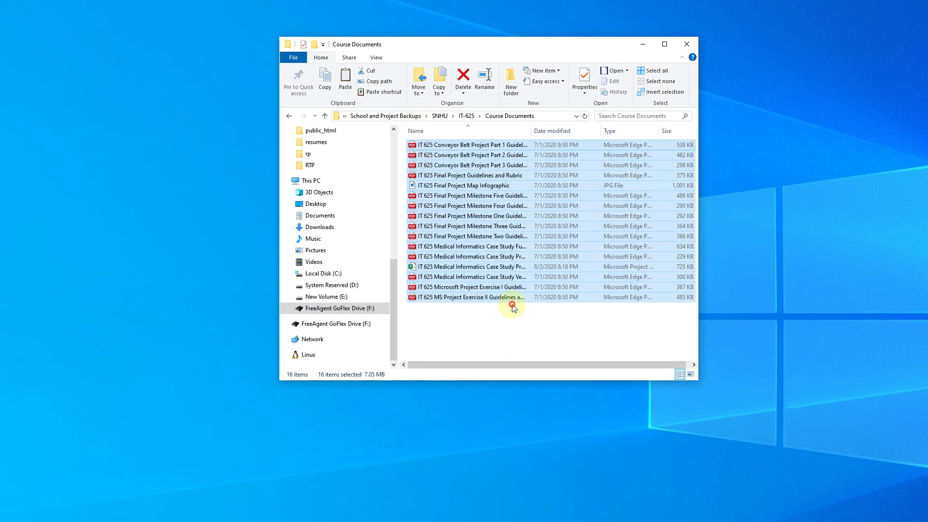
{"action": "key", "text": "alt+Left"}
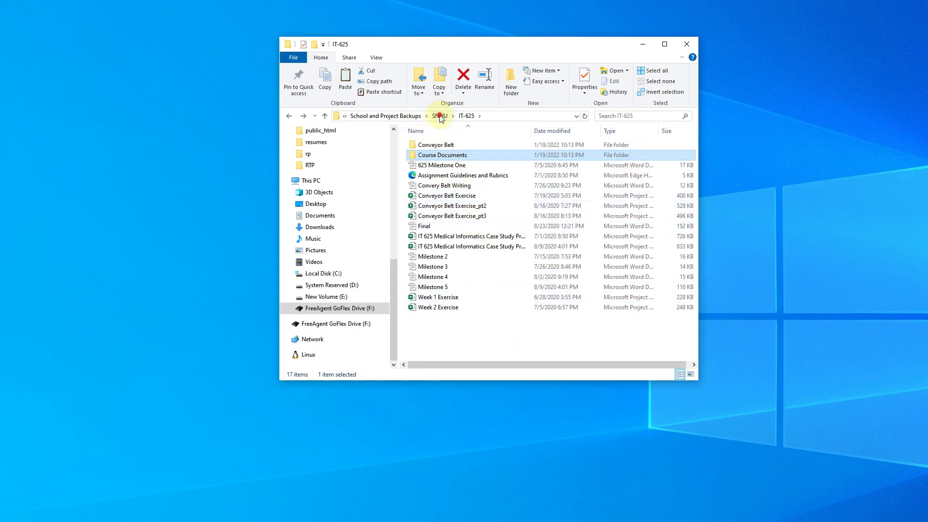
- Look through the IT-640, IT-648 and IT-650 folders, returning to SNHU after each
{"action": "left_click", "coordinate": [440, 116]}
{"action": "left_click", "coordinate": [450, 208]}
{"action": "double_click", "coordinate": [450, 207]}
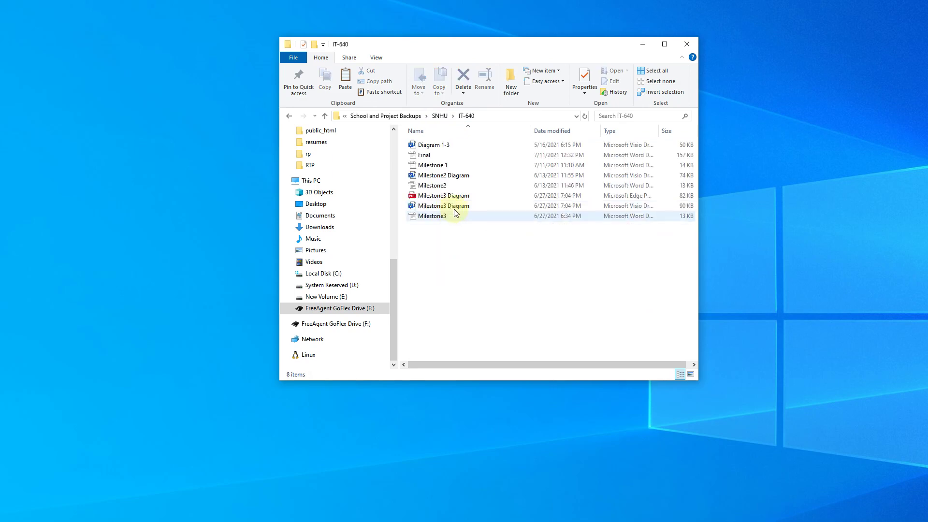
{"action": "left_click_drag", "start_coordinate": [501, 263], "coordinate": [467, 158]}
{"action": "key", "text": "alt+Up"}
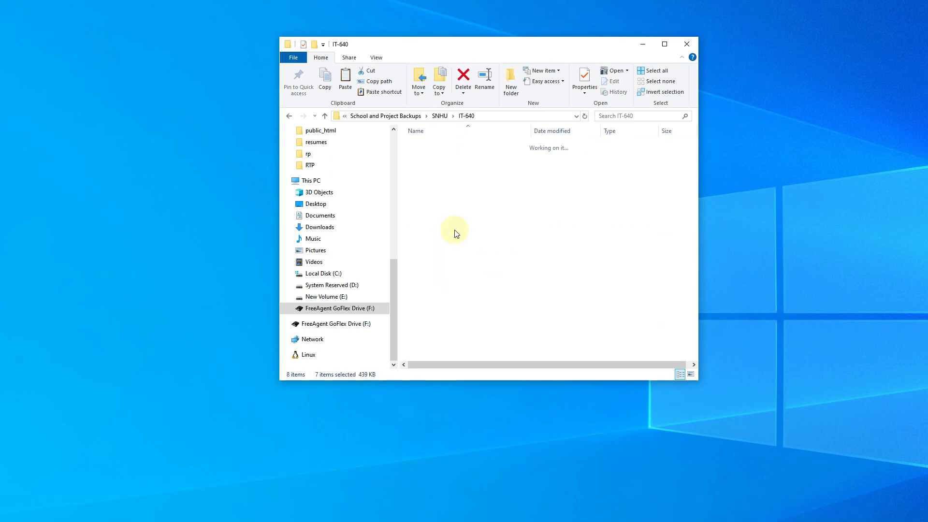
{"action": "double_click", "coordinate": [438, 220]}
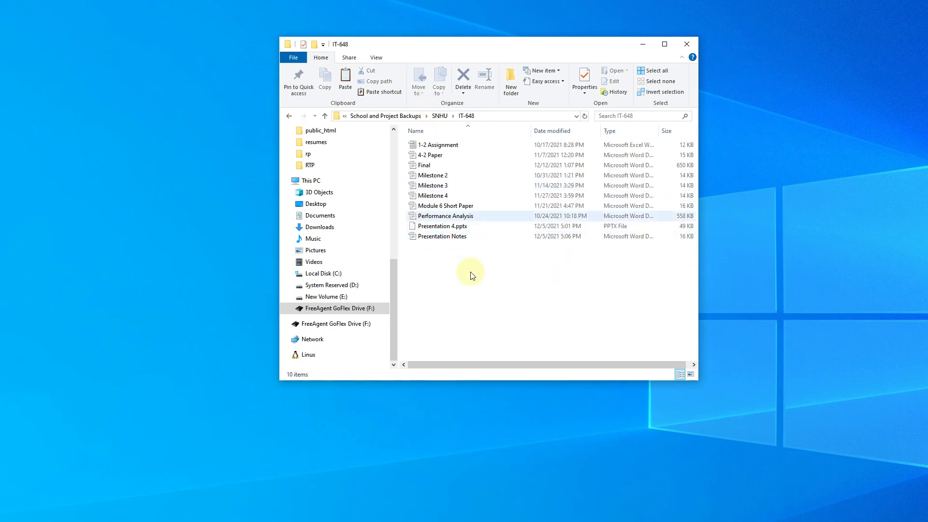
{"action": "key", "text": "alt+Up"}
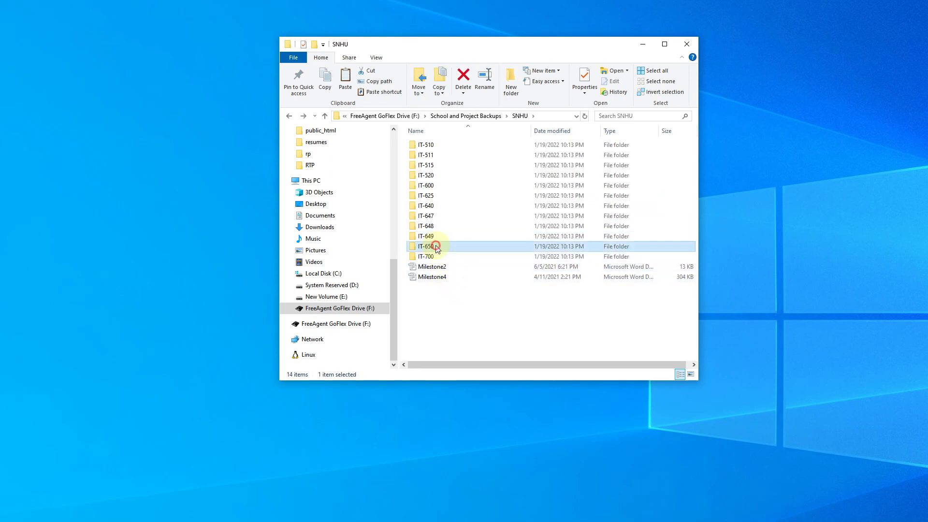
{"action": "double_click", "coordinate": [437, 247]}
{"action": "key", "text": "alt+Up"}
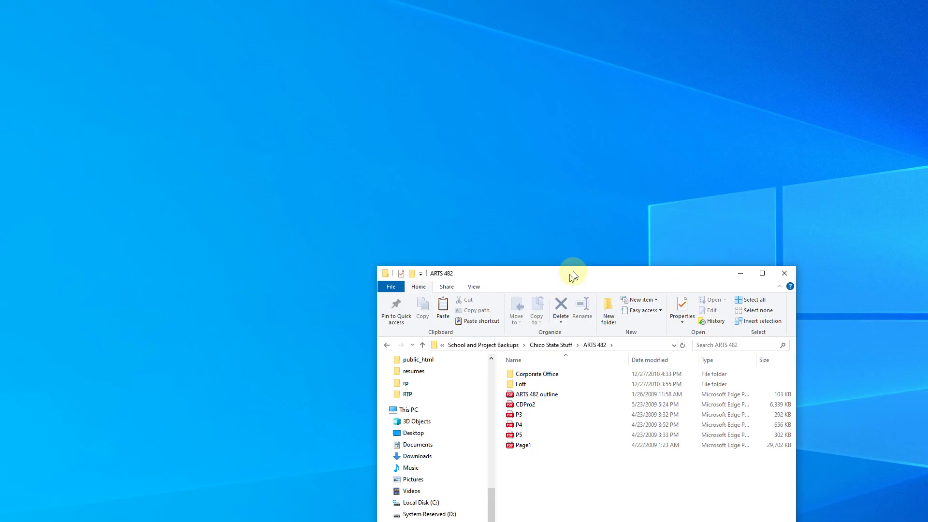
- Drag the ARTS 482 folder window to the centre of the screen
{"action": "left_click_drag", "start_coordinate": [574, 271], "coordinate": [520, 81]}
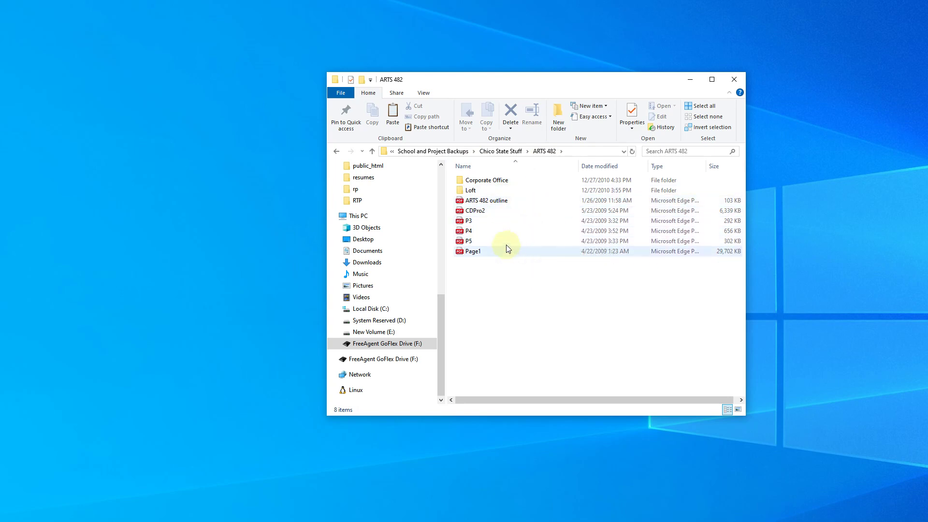
{"action": "double_click", "coordinate": [489, 181]}
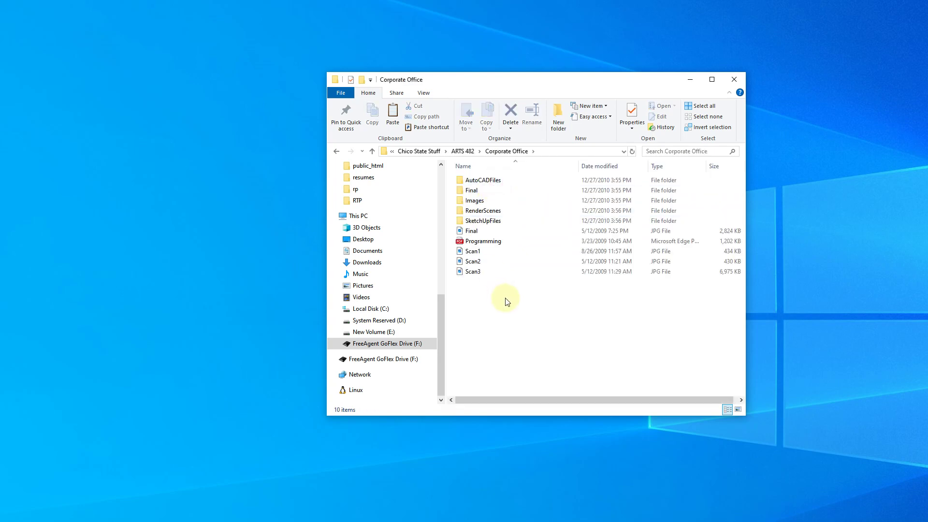
{"action": "double_click", "coordinate": [501, 182]}
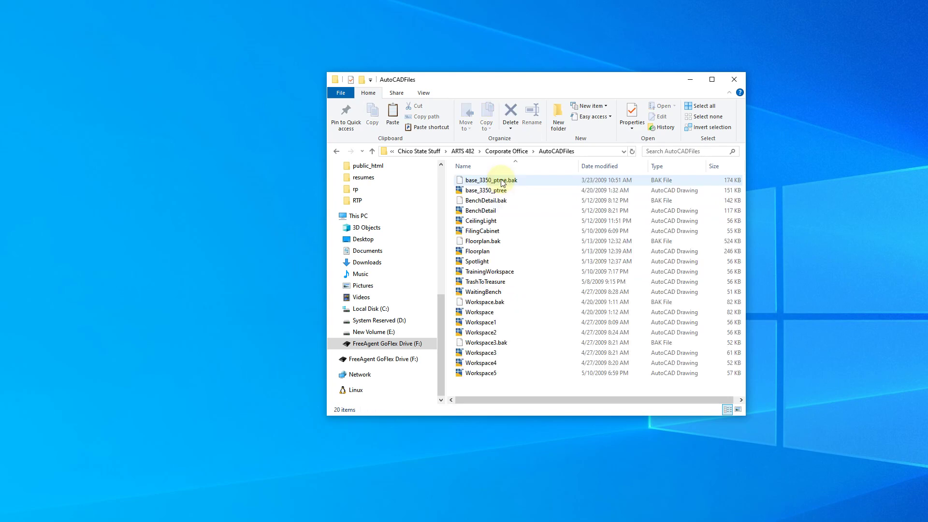
{"action": "left_click", "coordinate": [512, 151]}
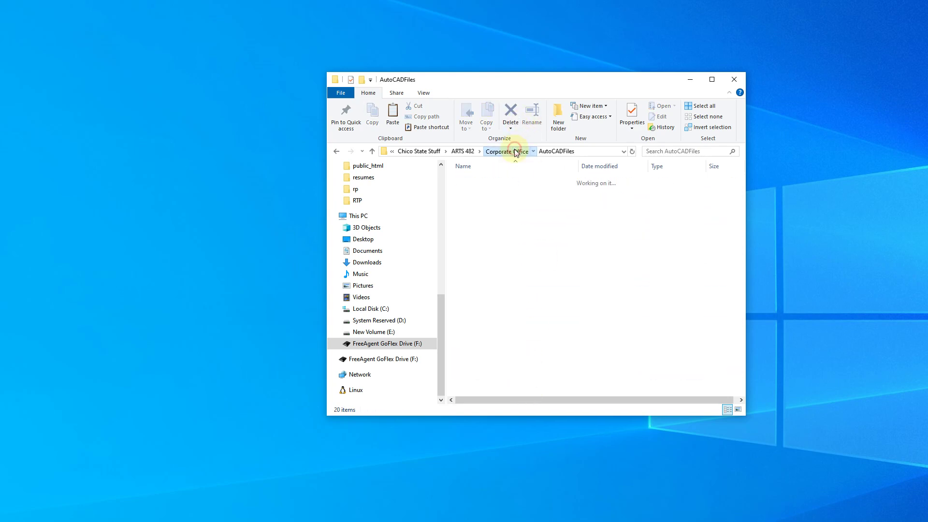
{"action": "double_click", "coordinate": [495, 191]}
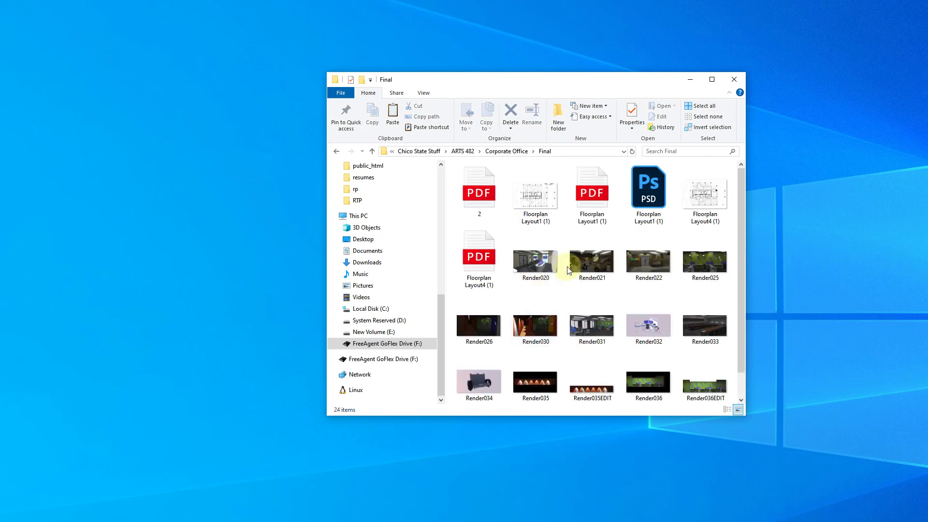
{"action": "scroll", "coordinate": [567, 261], "scroll_direction": "down", "scroll_amount": 1}
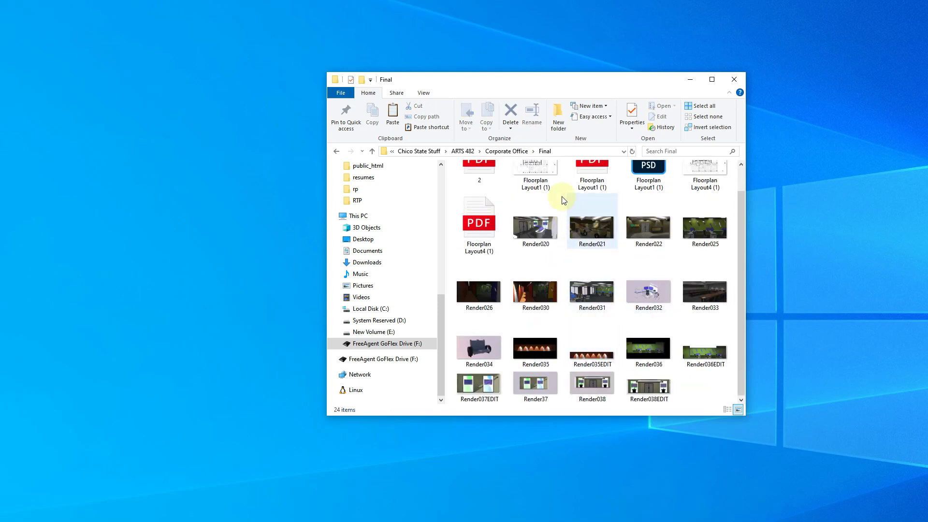
{"action": "left_click", "coordinate": [520, 152]}
{"action": "double_click", "coordinate": [502, 204]}
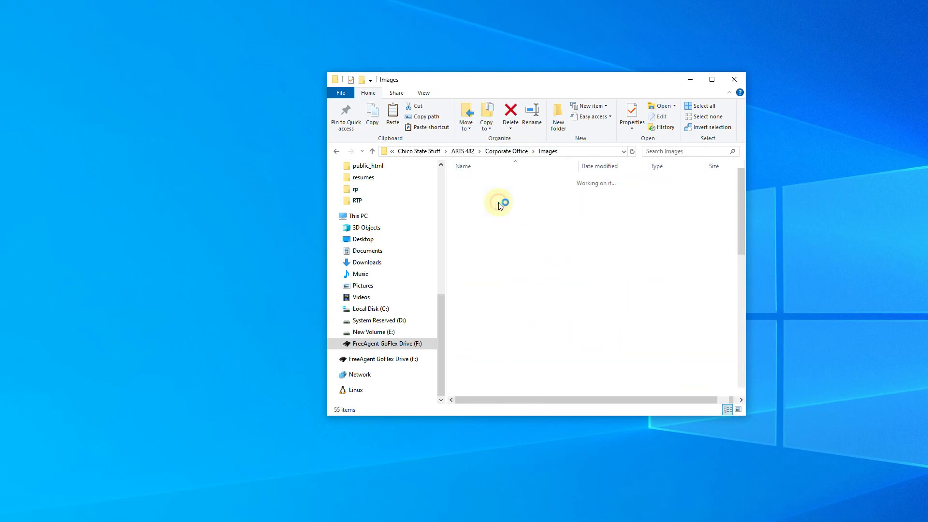
{"action": "scroll", "coordinate": [643, 248], "scroll_direction": "down", "scroll_amount": 7}
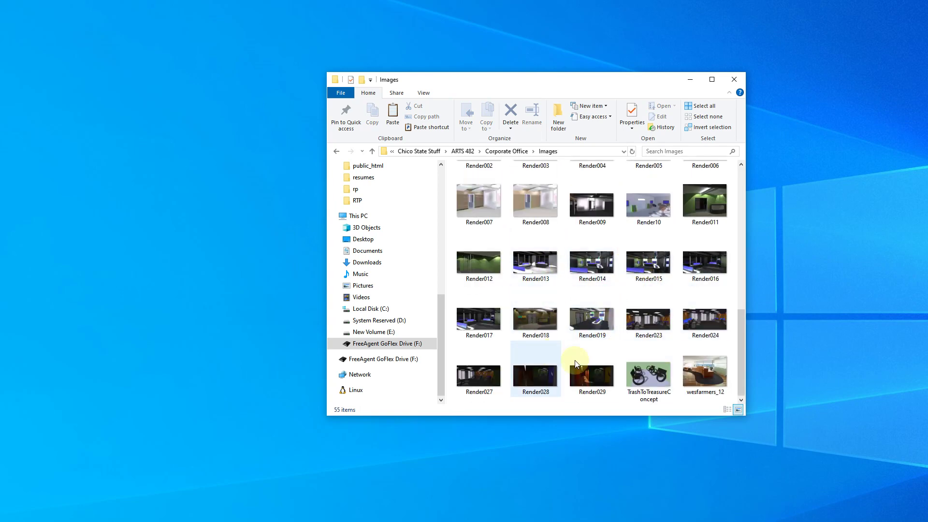
{"action": "scroll", "coordinate": [552, 227], "scroll_direction": "up", "scroll_amount": 7}
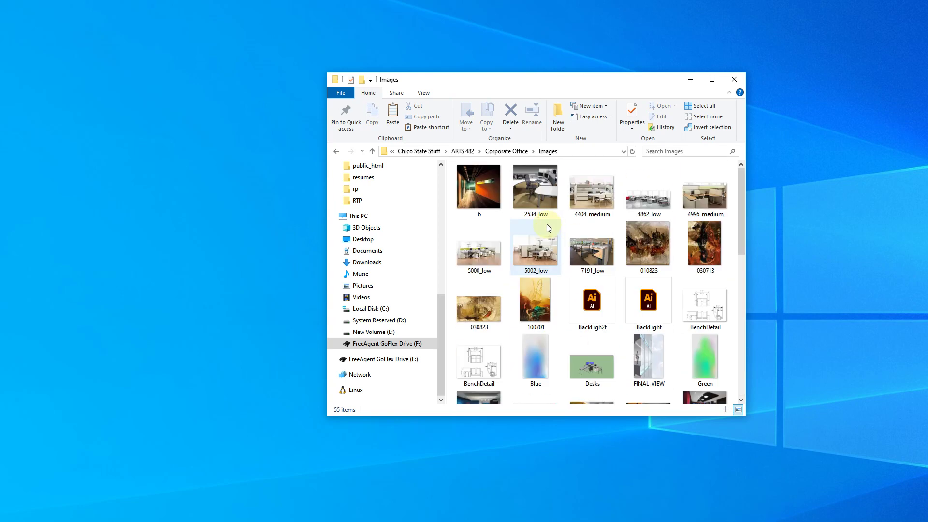
{"action": "left_click", "coordinate": [507, 151]}
{"action": "double_click", "coordinate": [498, 211]}
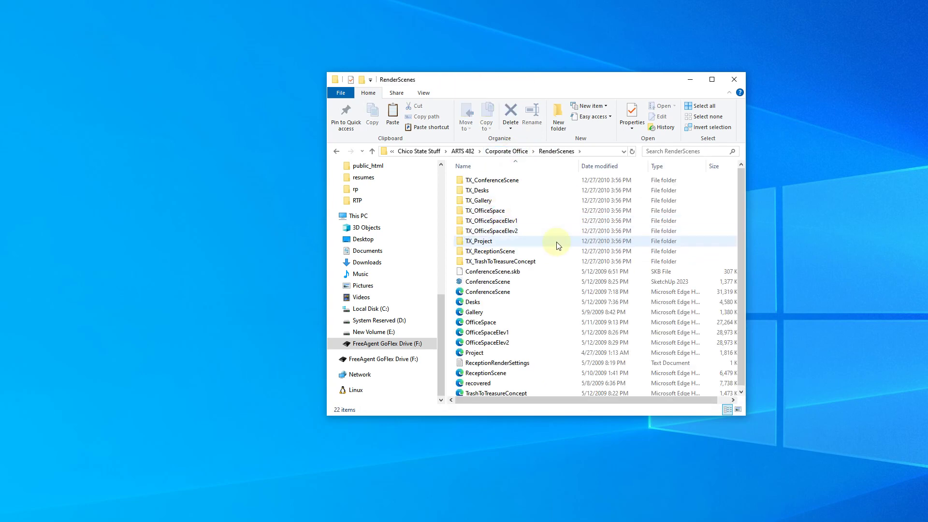
{"action": "scroll", "coordinate": [549, 203], "scroll_direction": "up", "scroll_amount": 1}
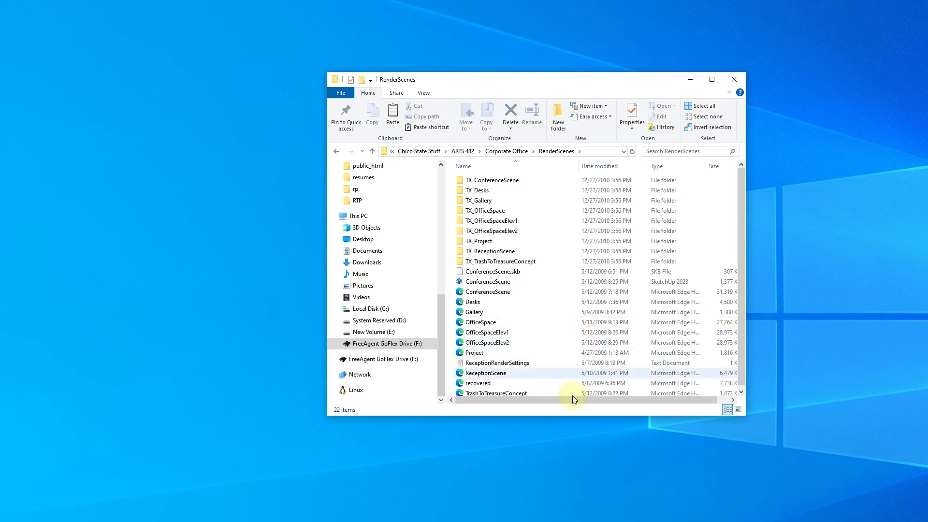
{"action": "left_click", "coordinate": [498, 150]}
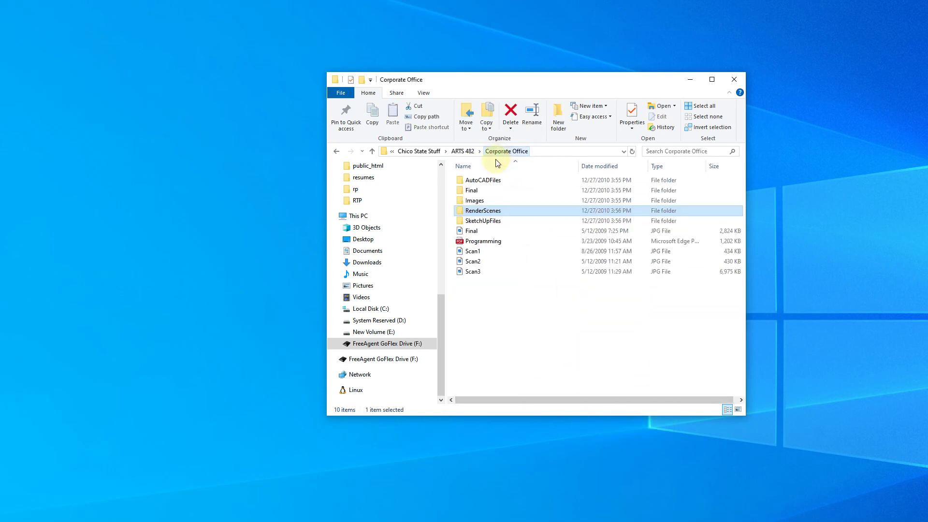
{"action": "double_click", "coordinate": [485, 221]}
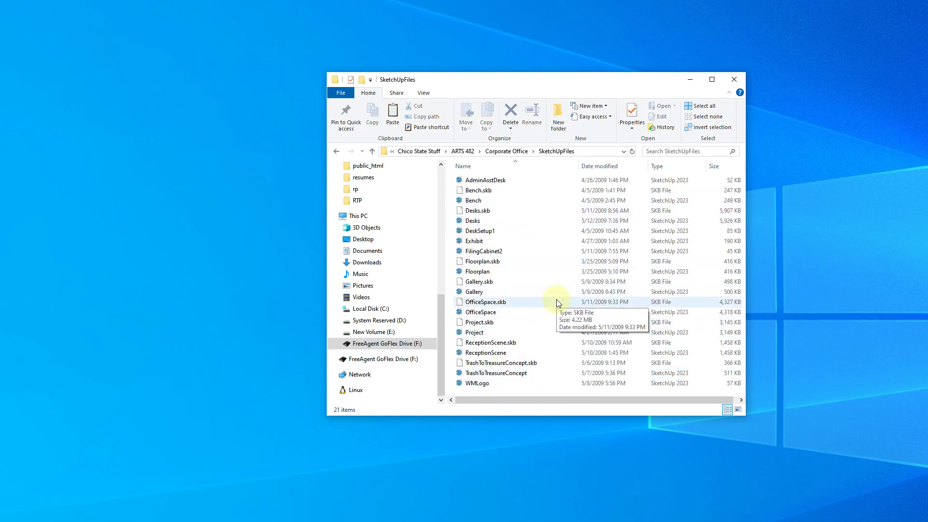
{"action": "left_click", "coordinate": [462, 151]}
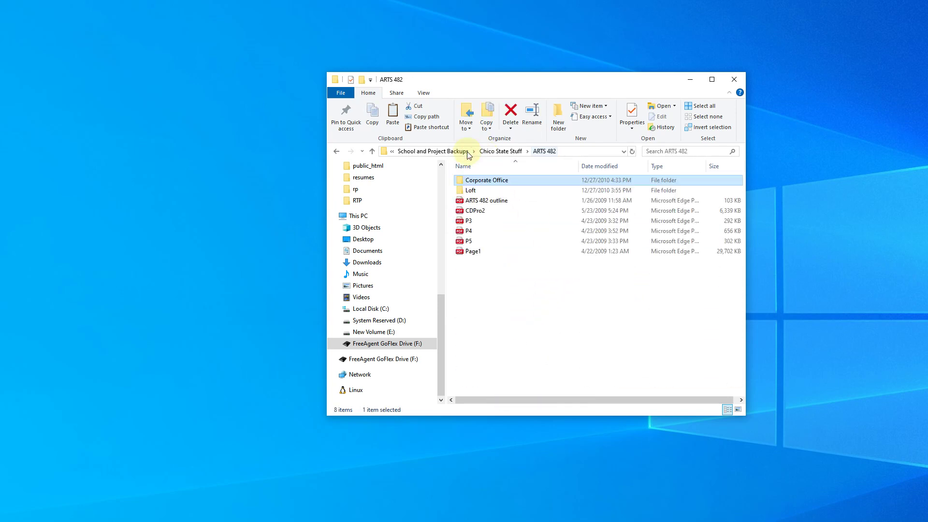
- Close the ARTS 482 window and create a new desktop folder named ARTI-232
{"action": "left_click", "coordinate": [734, 79]}
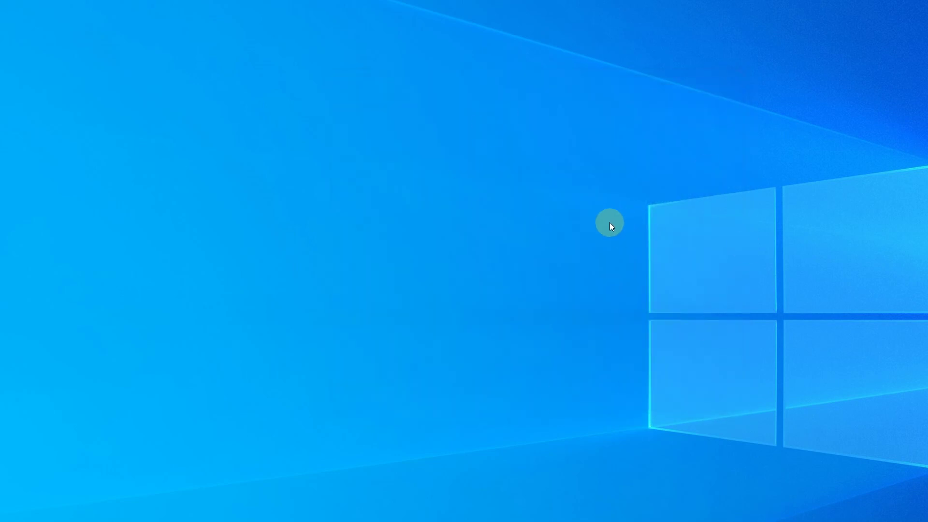
{"action": "right_click", "coordinate": [336, 212]}
{"action": "mouse_move", "coordinate": [290, 318]}
{"action": "left_click", "coordinate": [391, 316]}
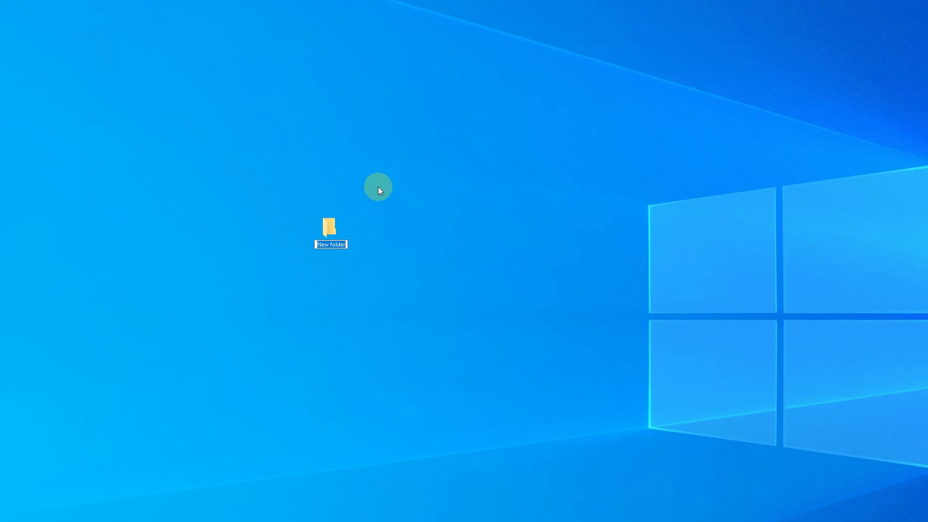
{"action": "type", "text": "ARTI-232"}
{"action": "key", "text": "Return"}
{"action": "key", "text": "Return"}
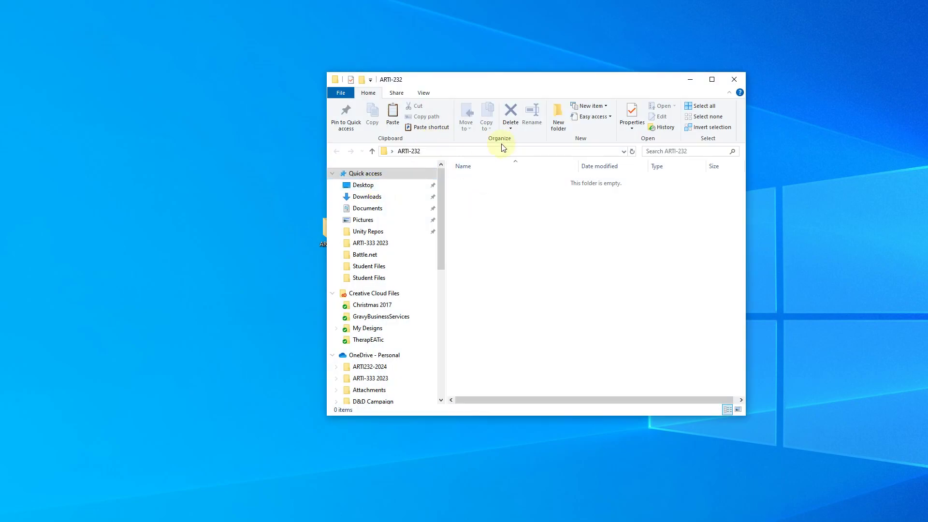
- Create the Milestone 1 and Project 1 folders inside ARTI-232
{"action": "left_click", "coordinate": [559, 126]}
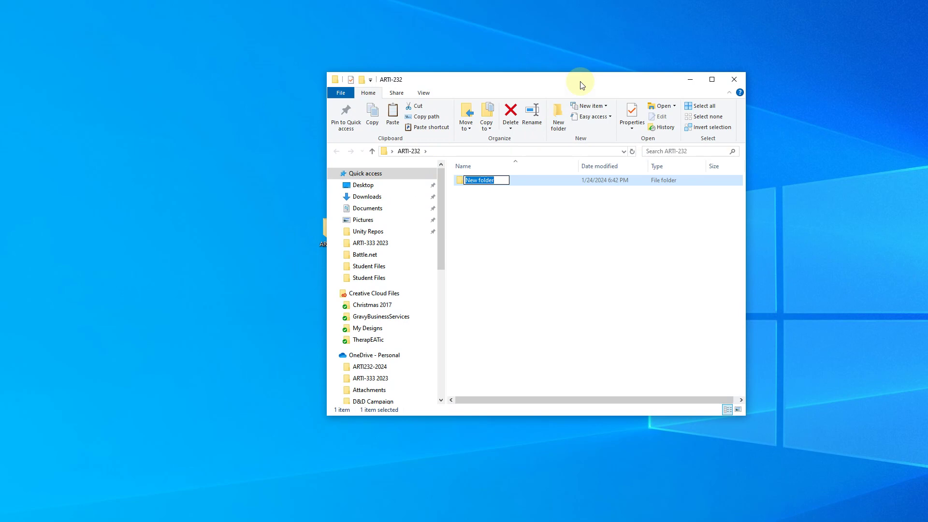
{"action": "type", "text": "Milestone 1"}
{"action": "key", "text": "Return"}
{"action": "left_click", "coordinate": [560, 106]}
{"action": "type", "text": "Photo"}
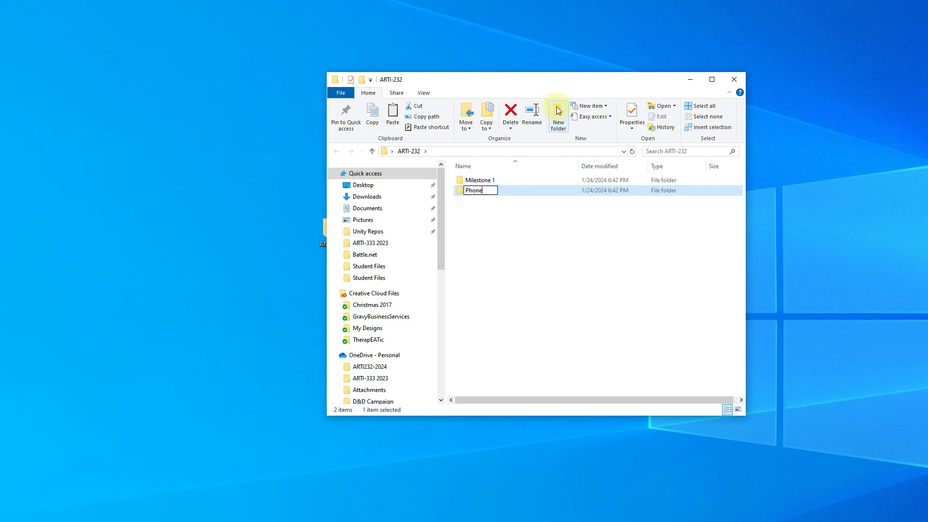
{"action": "key", "text": "BackSpace"}
{"action": "key", "text": "BackSpace"}
{"action": "key", "text": "BackSpace"}
{"action": "type", "text": "oject"}
{"action": "key", "text": "Return"}
- Create the Milestone 2 and Project 2 folders
{"action": "left_click", "coordinate": [559, 110]}
{"action": "type", "text": "Milestone 2"}
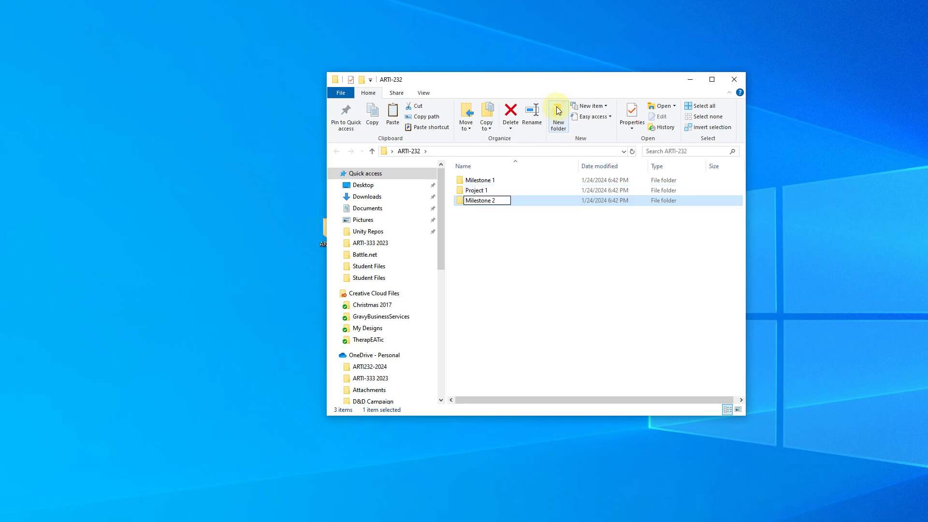
{"action": "key", "text": "Return"}
{"action": "left_click", "coordinate": [558, 111]}
{"action": "type", "text": "Project 2"}
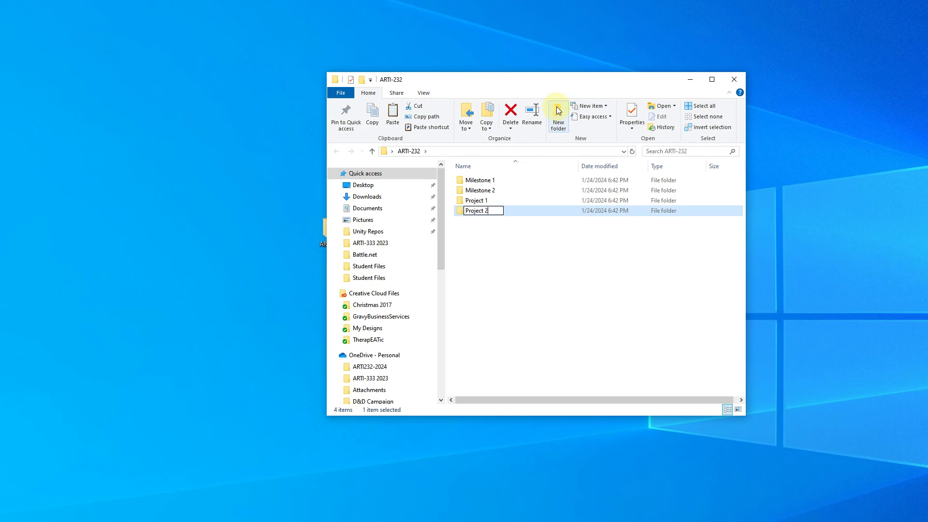
{"action": "key", "text": "Return"}
- Select Milestone 1 with the arrow keys and open it
{"action": "key", "text": "Up"}
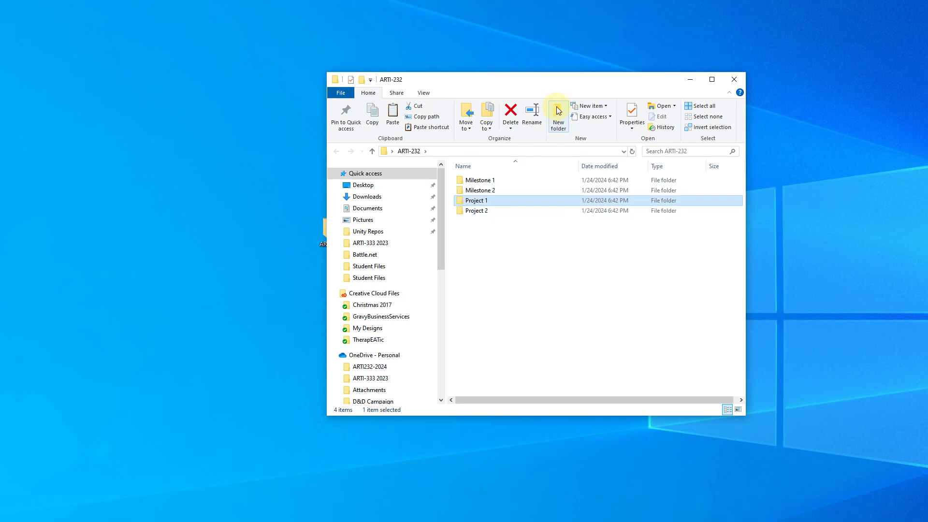
{"action": "key", "text": "Up"}
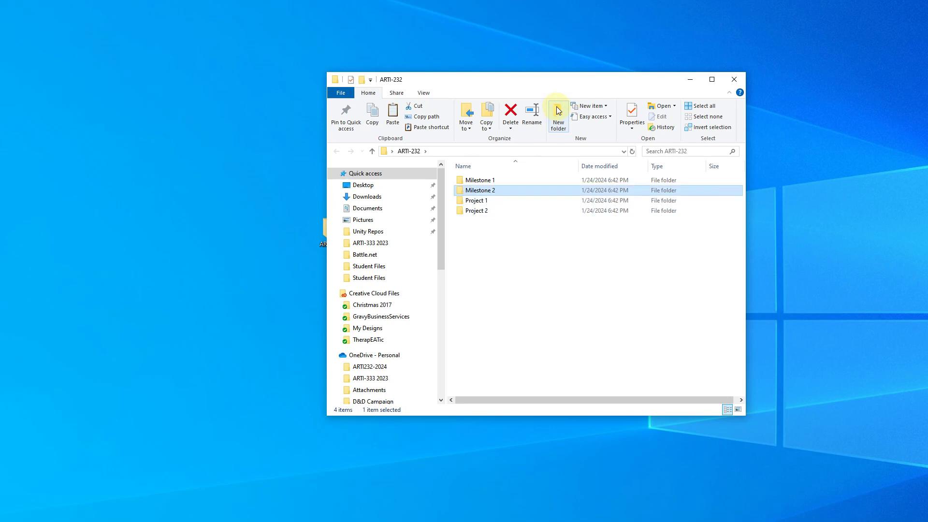
{"action": "key", "text": "Up"}
{"action": "key", "text": "Return"}
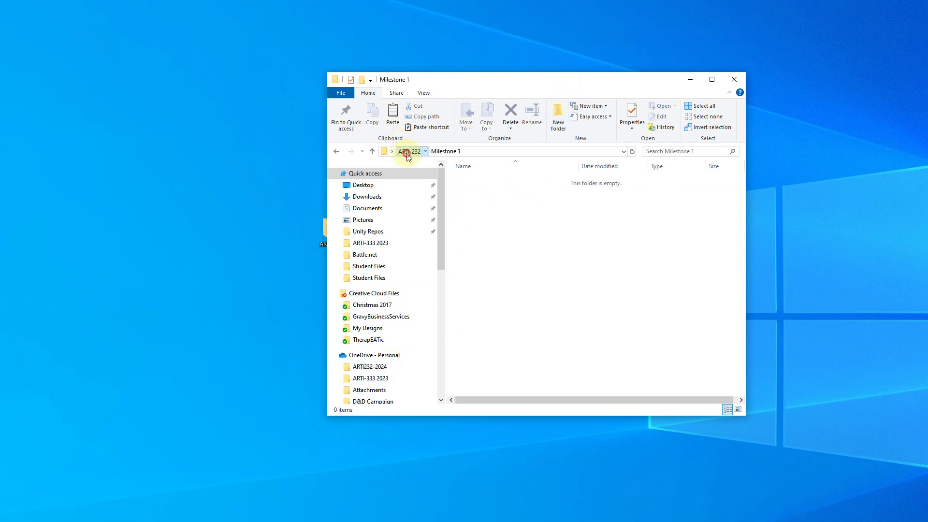
- Check the Milestone 2 folder, then go into Project 1
{"action": "left_click", "coordinate": [409, 152]}
{"action": "left_click", "coordinate": [477, 191]}
{"action": "double_click", "coordinate": [476, 192]}
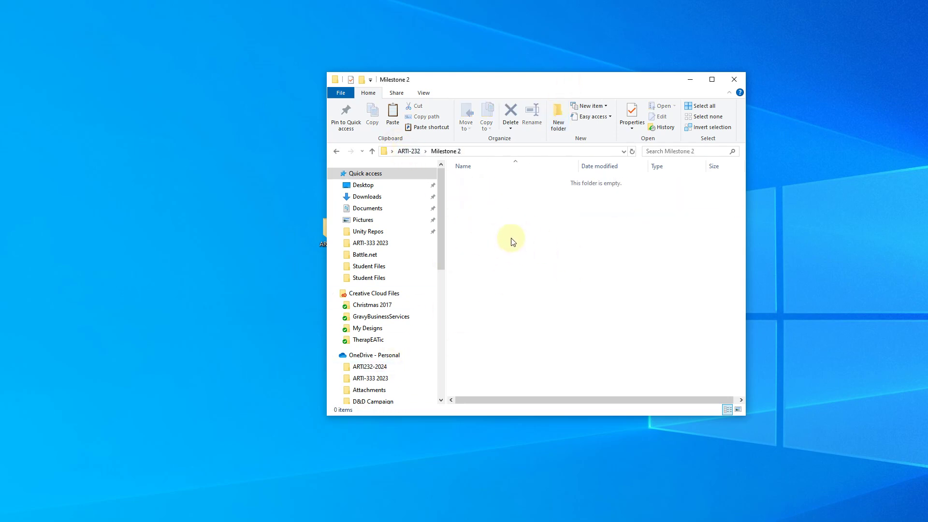
{"action": "left_click", "coordinate": [401, 152]}
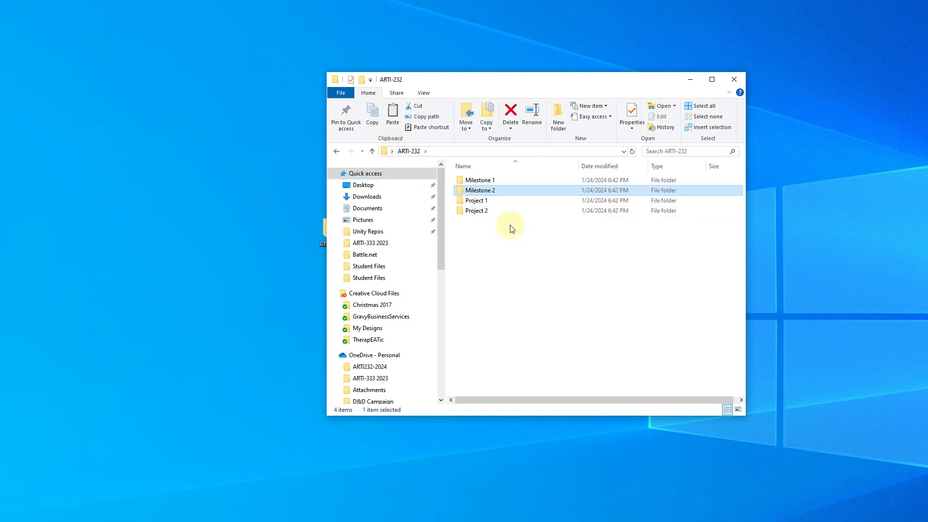
{"action": "double_click", "coordinate": [479, 202]}
- Create Concept Art and Working Files folders inside Project 1
{"action": "left_click", "coordinate": [557, 118]}
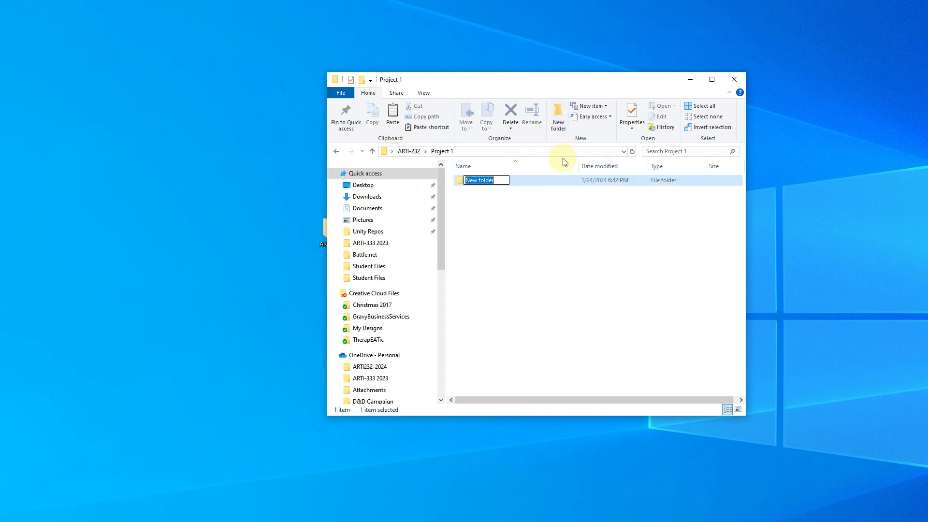
{"action": "type", "text": "Concept Art"}
{"action": "key", "text": "Return"}
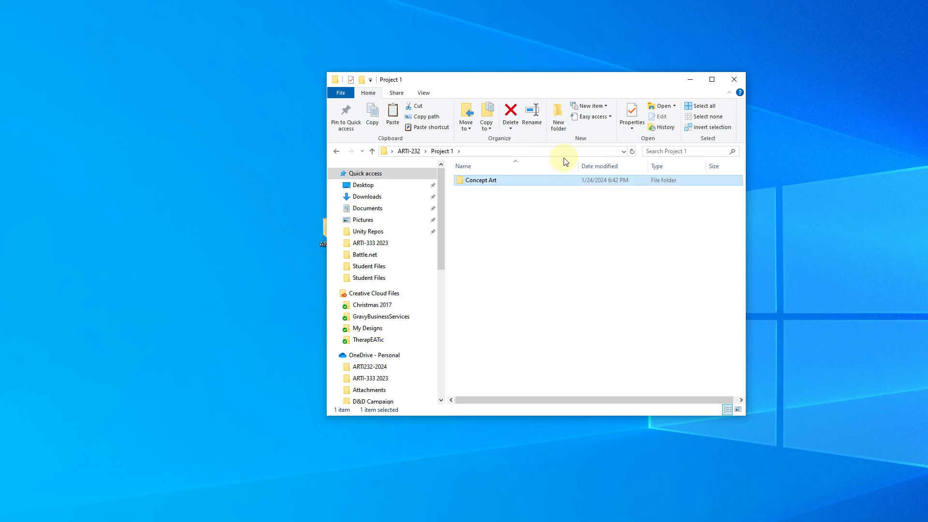
{"action": "left_click", "coordinate": [559, 115]}
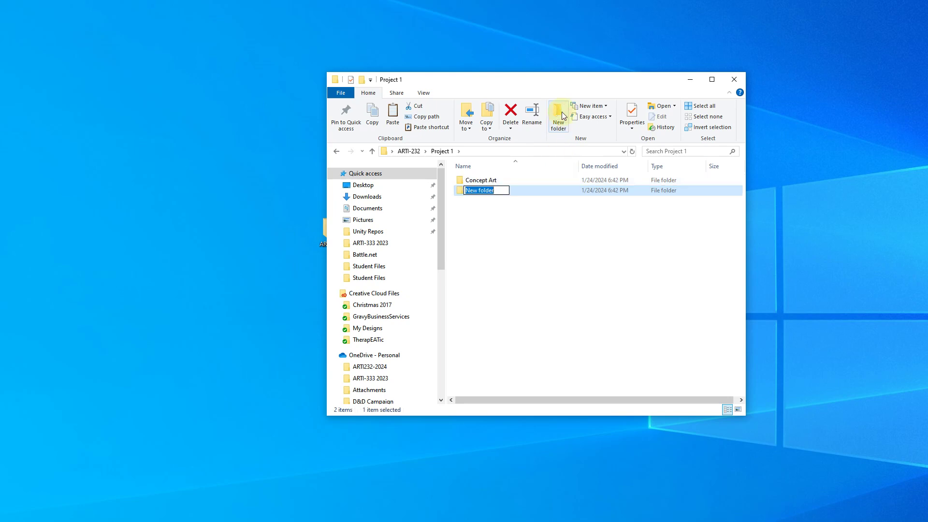
{"action": "type", "text": "Working Files"}
{"action": "key", "text": "Return"}
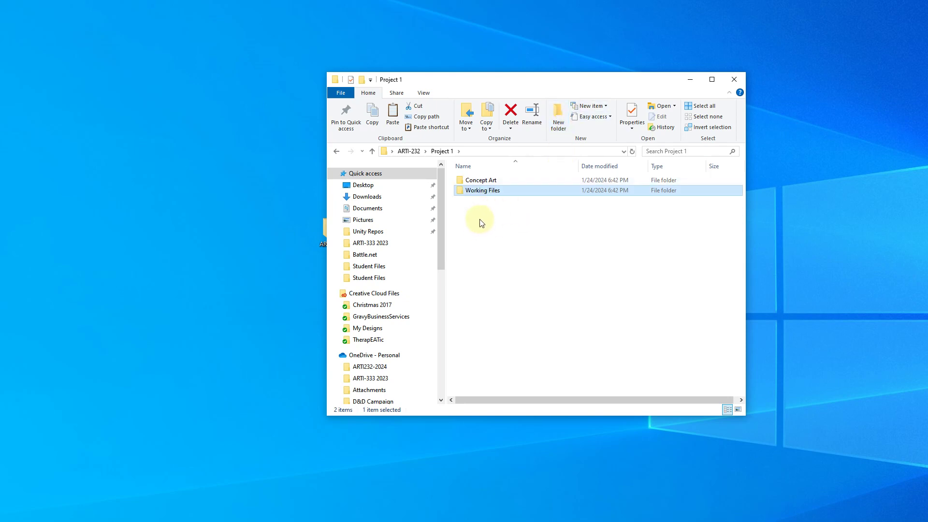
- Check the Concept Art and Working Files folders, then close the ARTI-232 window
{"action": "left_click", "coordinate": [479, 218]}
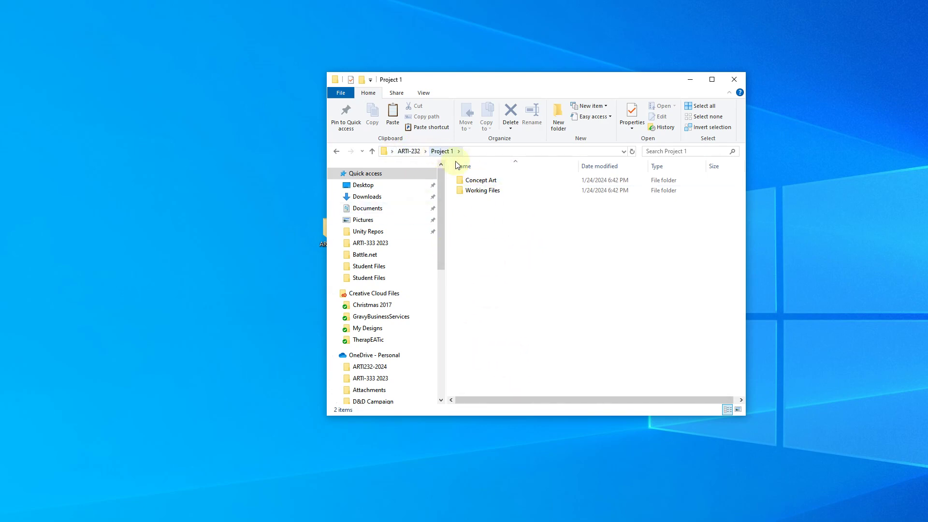
{"action": "left_click", "coordinate": [475, 182]}
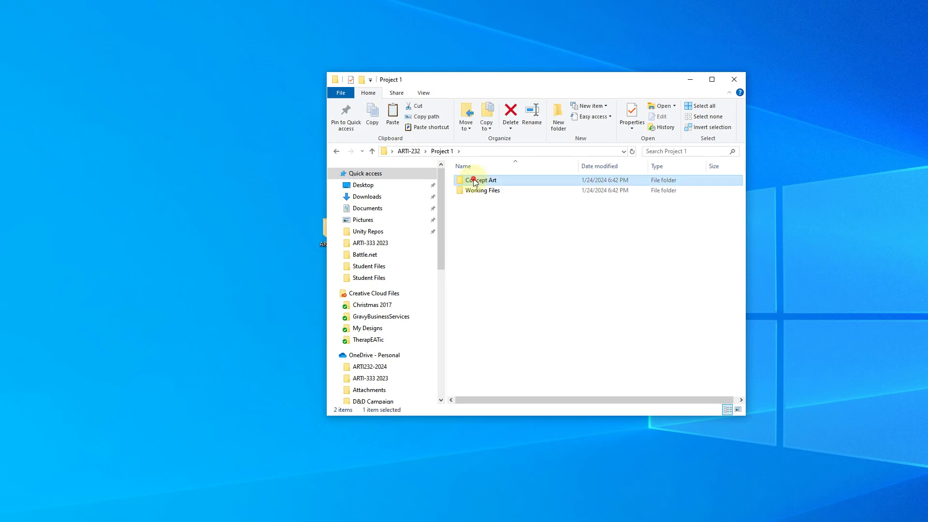
{"action": "double_click", "coordinate": [475, 182]}
{"action": "left_click", "coordinate": [440, 152]}
{"action": "double_click", "coordinate": [503, 192]}
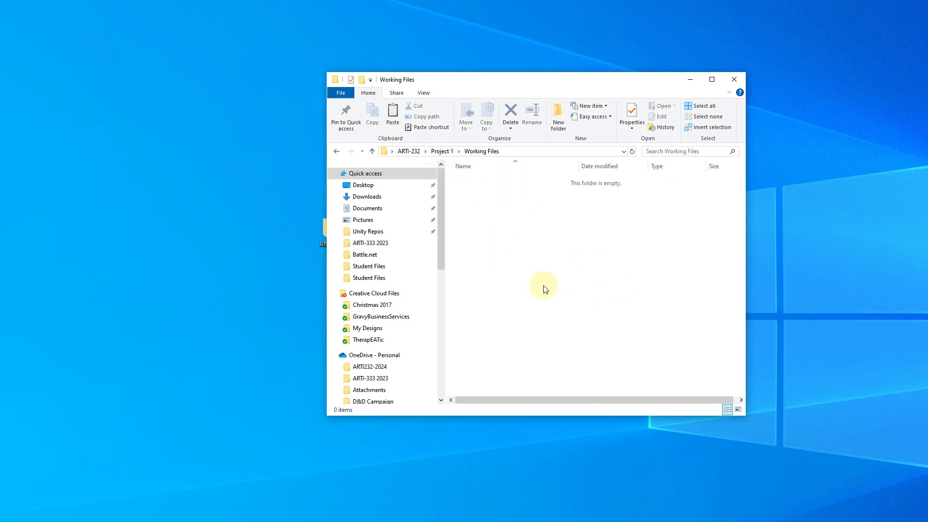
{"action": "left_click", "coordinate": [413, 151]}
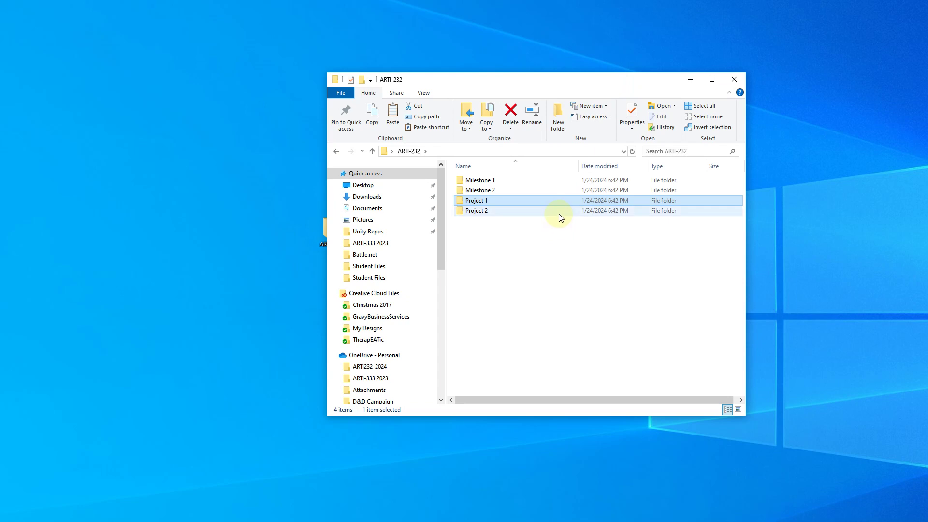
{"action": "left_click", "coordinate": [734, 79]}
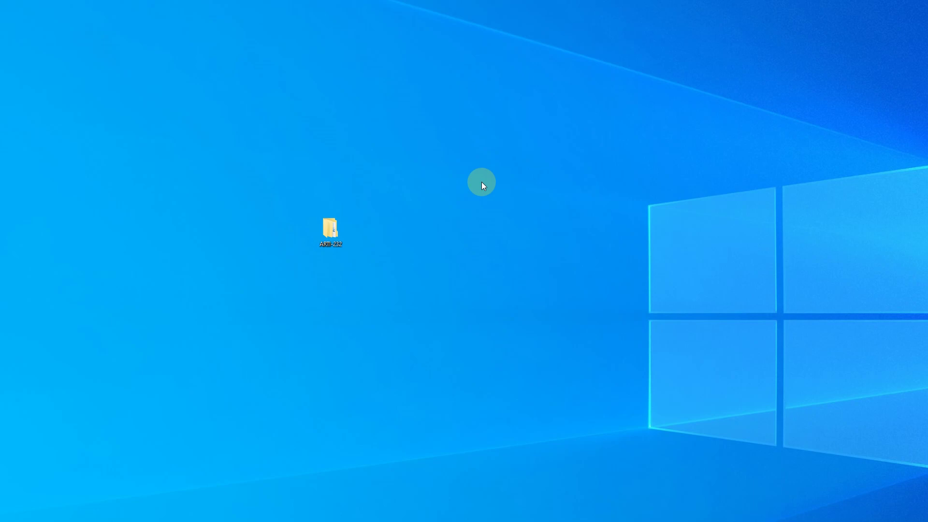
- Create a new desktop text document named with the student's username plus _demo.txt
{"action": "right_click", "coordinate": [474, 171]}
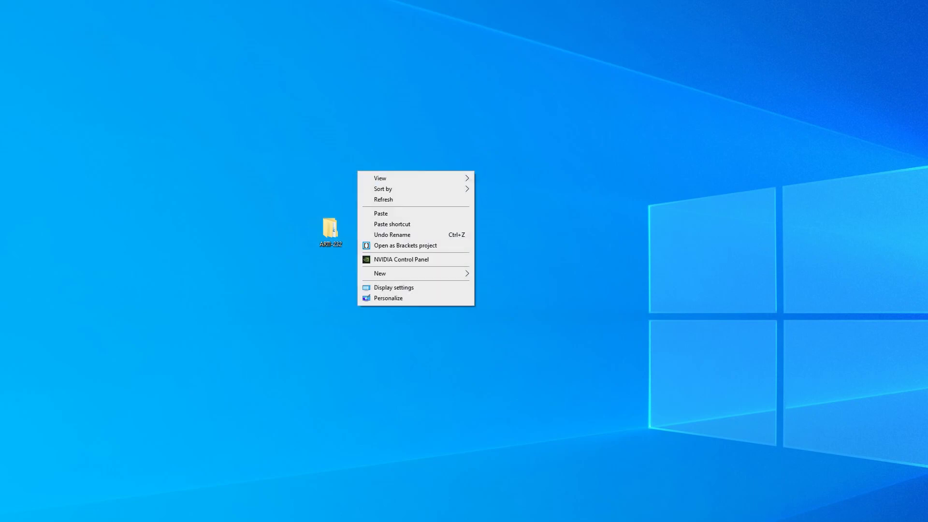
{"action": "mouse_move", "coordinate": [405, 279]}
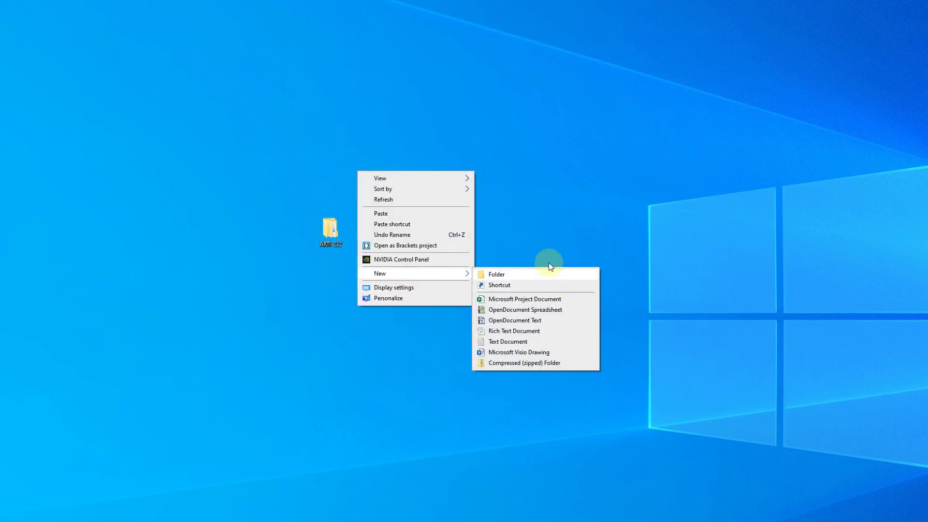
{"action": "right_click", "coordinate": [503, 129]}
{"action": "mouse_move", "coordinate": [472, 231]}
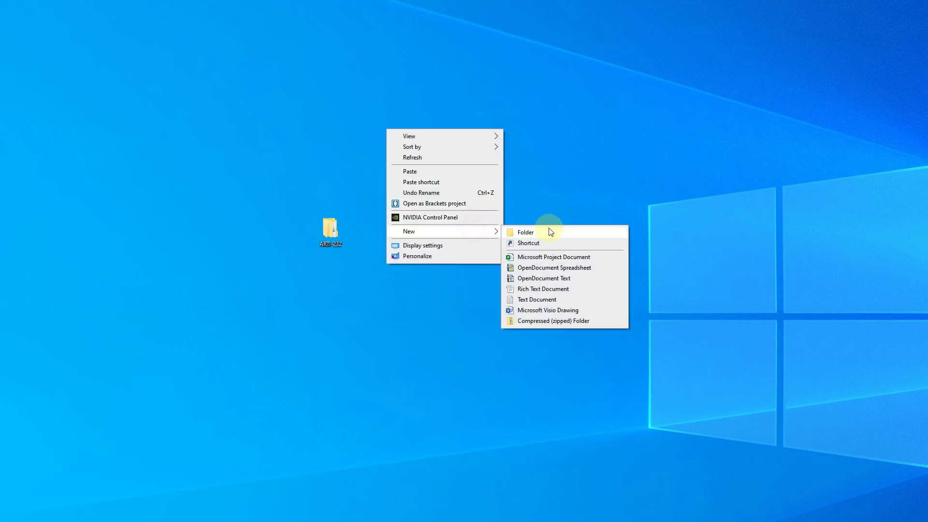
{"action": "left_click", "coordinate": [556, 299]}
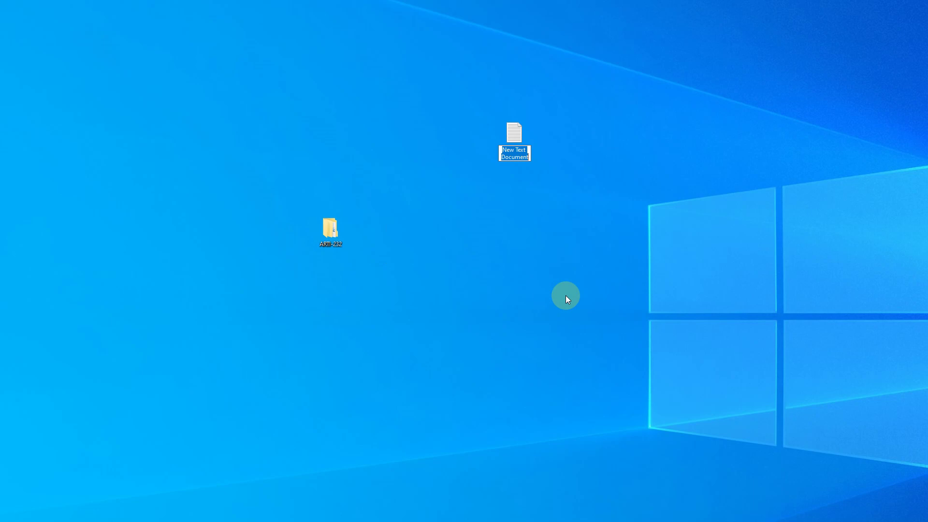
{"action": "type", "text": "mwarenycia_"}
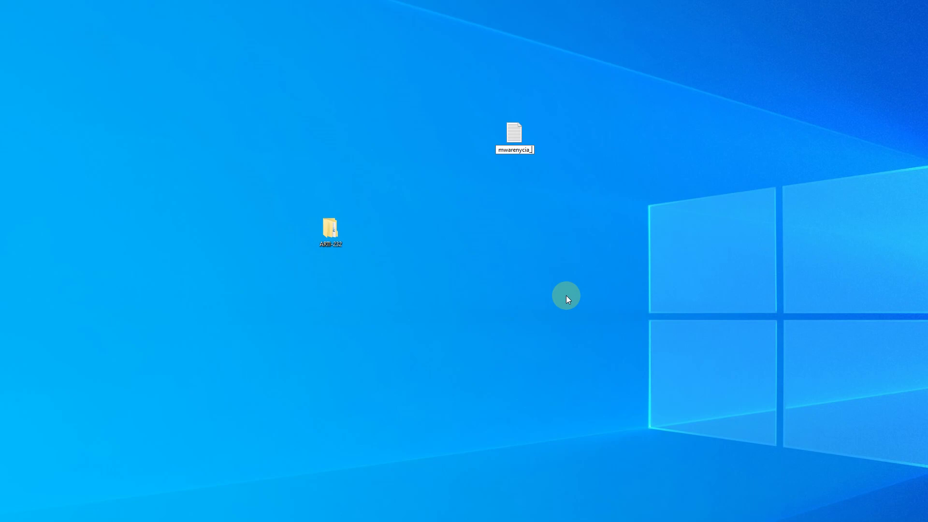
{"action": "type", "text": "demo.txt"}
{"action": "key", "text": "Return"}
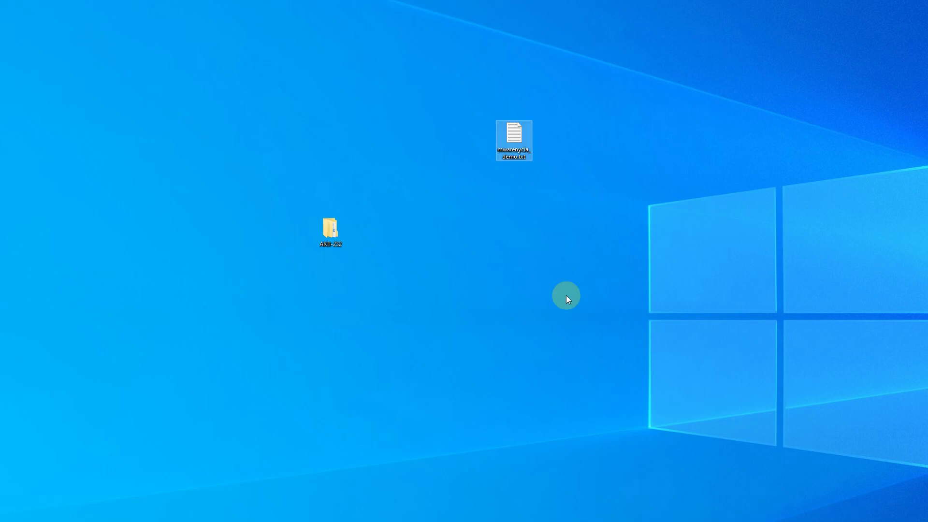
- Rename the text file again to drop the .txt ending
{"action": "key", "text": "F2"}
{"action": "key", "text": "End"}
{"action": "key", "text": "BackSpace"}
{"action": "key", "text": "BackSpace"}
{"action": "key", "text": "BackSpace"}
{"action": "key", "text": "BackSpace"}
{"action": "key", "text": "Return"}
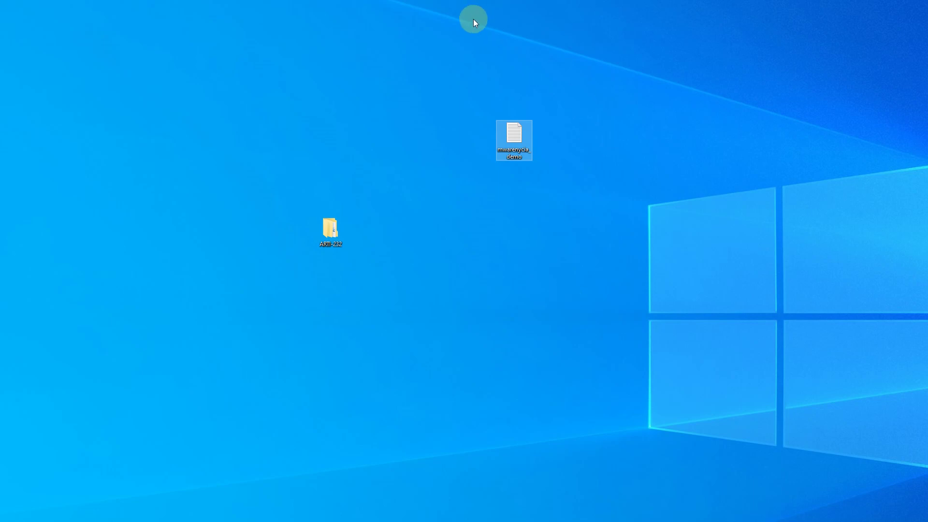
- Check in Properties that the _demo file is still a .txt document
{"action": "key", "text": "shift+F10"}
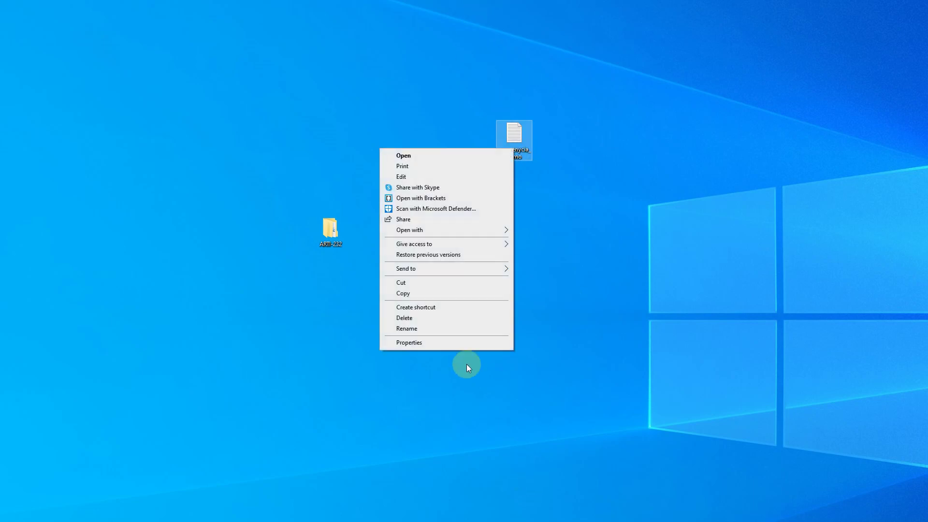
{"action": "left_click", "coordinate": [438, 343]}
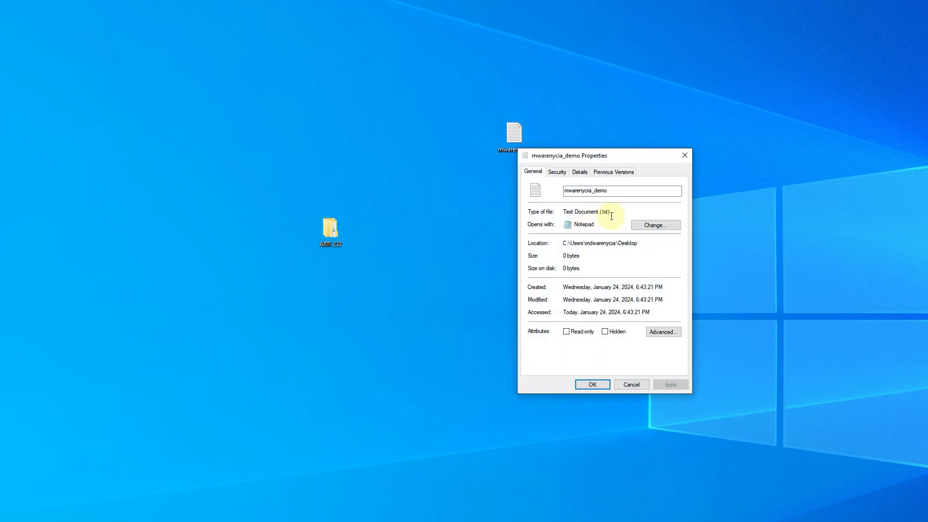
{"action": "double_click", "coordinate": [611, 211]}
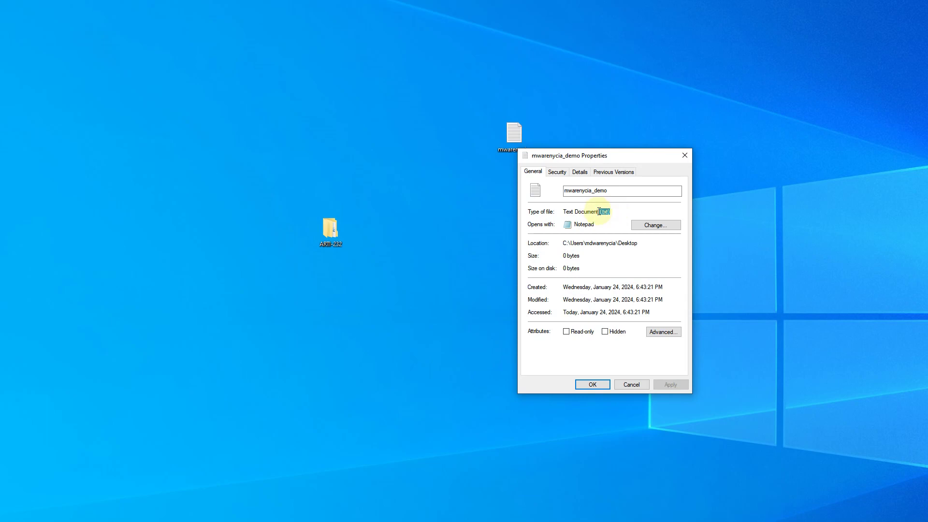
{"action": "left_click", "coordinate": [635, 386]}
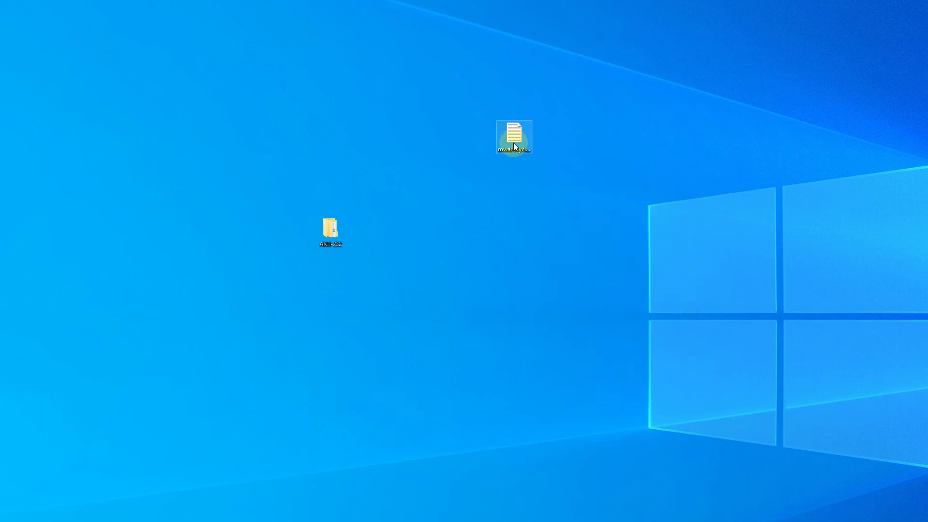
- Open and close the ARTI-232 window, then nudge the text file icon left
{"action": "double_click", "coordinate": [329, 239]}
{"action": "left_click_drag", "start_coordinate": [471, 76], "coordinate": [206, 70]}
{"action": "left_click", "coordinate": [480, 68]}
{"action": "left_click_drag", "start_coordinate": [505, 150], "coordinate": [457, 169]}
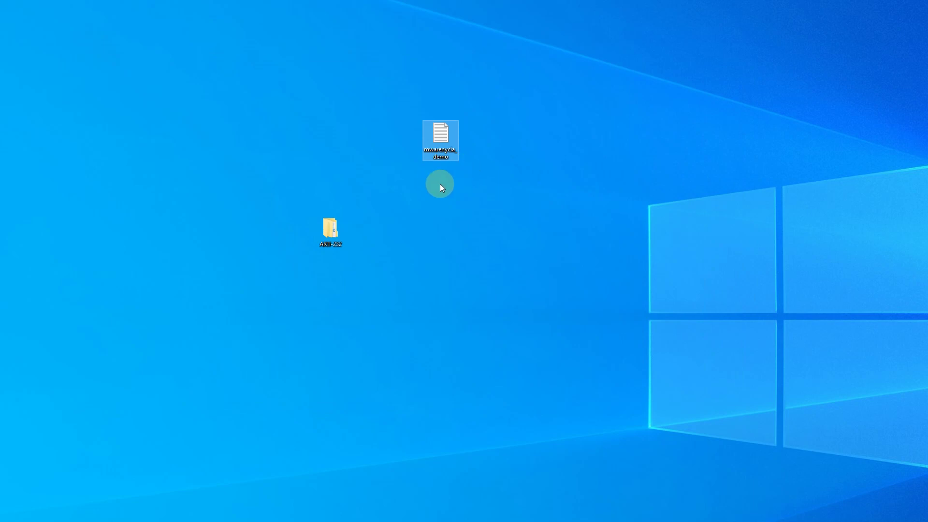
- Create a Turn-in folder inside ARTI-232's Project 1
{"action": "double_click", "coordinate": [330, 228]}
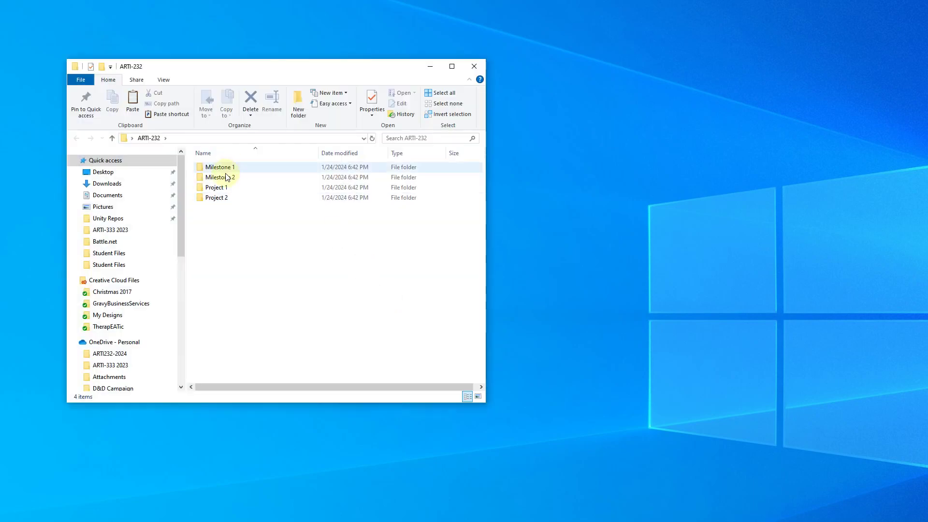
{"action": "double_click", "coordinate": [227, 187]}
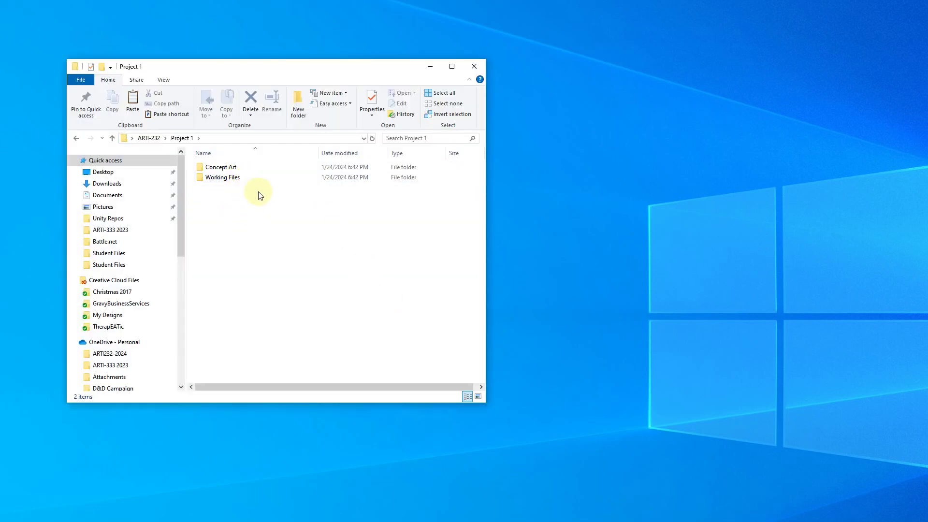
{"action": "left_click_drag", "start_coordinate": [369, 64], "coordinate": [876, 76]}
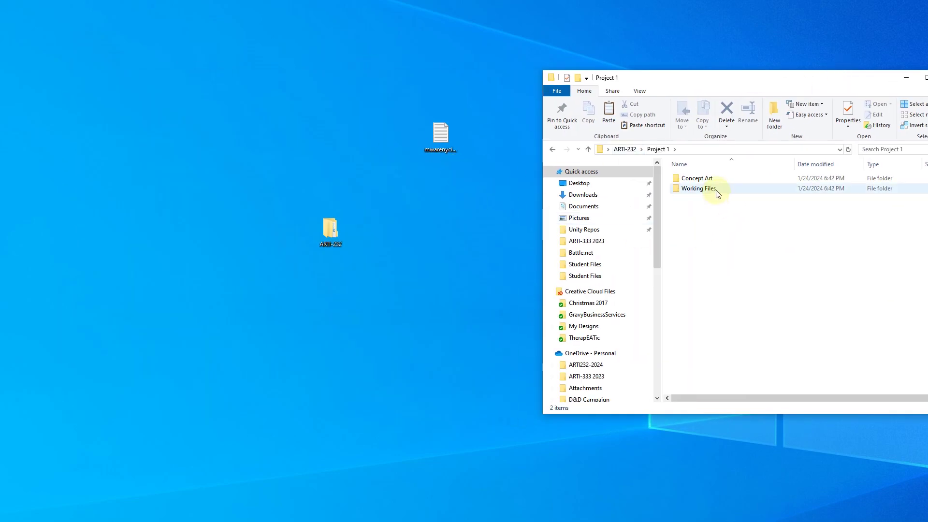
{"action": "left_click", "coordinate": [776, 121]}
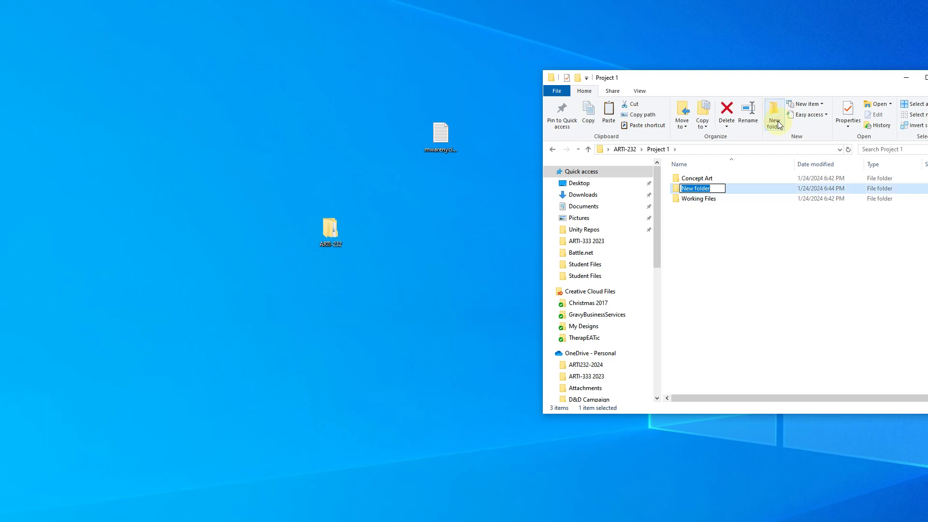
{"action": "type", "text": "Turn-in"}
{"action": "key", "text": "Return"}
{"action": "key", "text": "Return"}
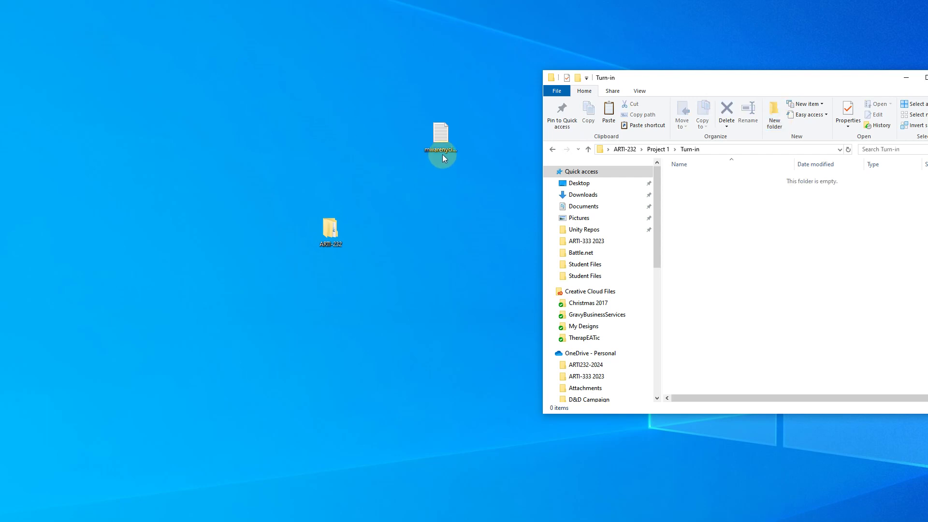
- Move the desktop _demo text file and the pep1 and pep2 images into Turn-in
{"action": "left_click_drag", "start_coordinate": [442, 156], "coordinate": [784, 214]}
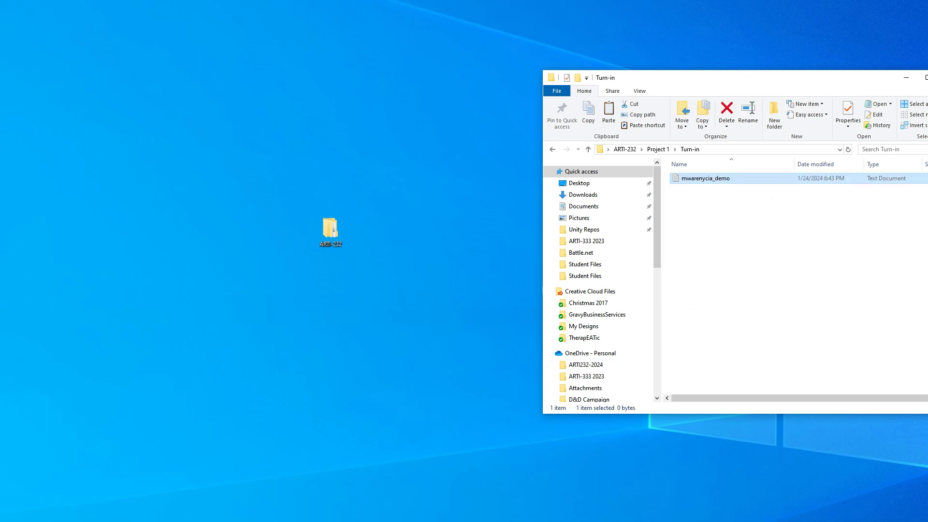
{"action": "left_click_drag", "start_coordinate": [228, 151], "coordinate": [754, 242]}
{"action": "left_click", "coordinate": [706, 236]}
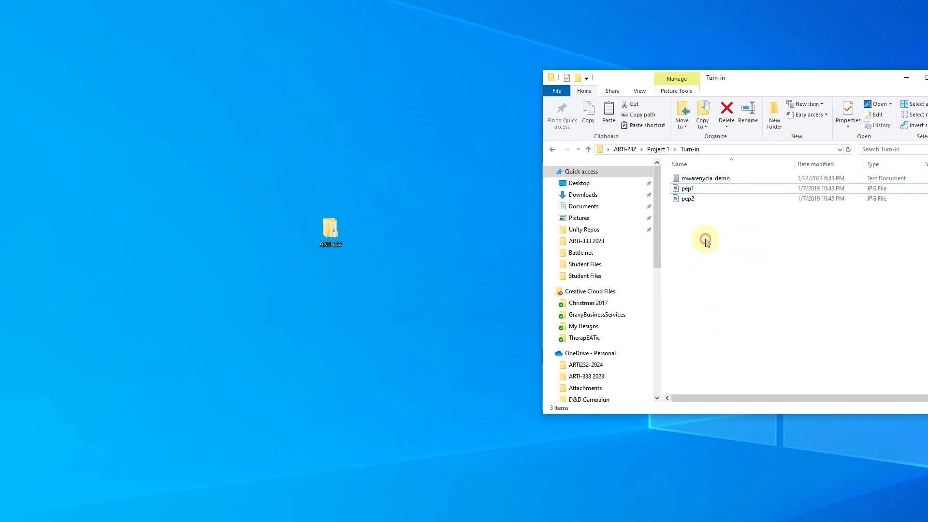
{"action": "left_click_drag", "start_coordinate": [718, 81], "coordinate": [603, 67]}
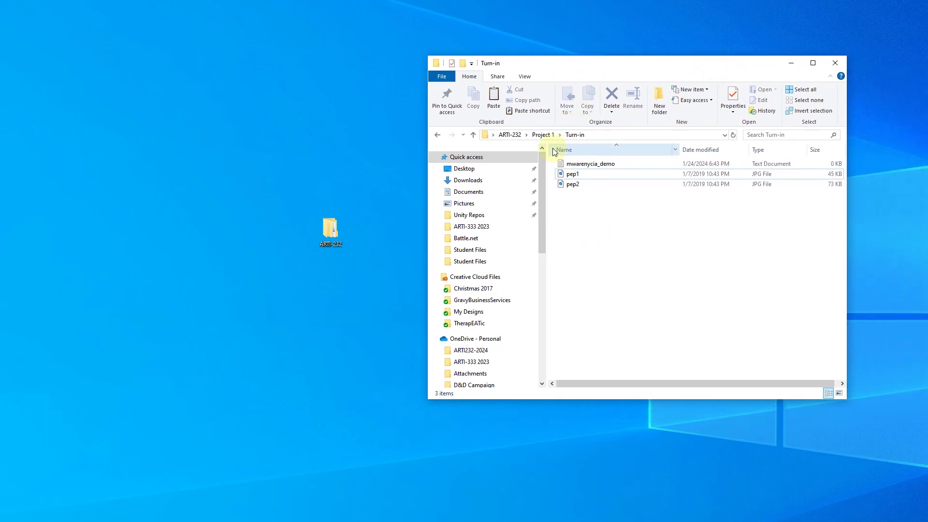
- Go back to Project 1 and reopen the Turn-in folder
{"action": "left_click", "coordinate": [542, 135]}
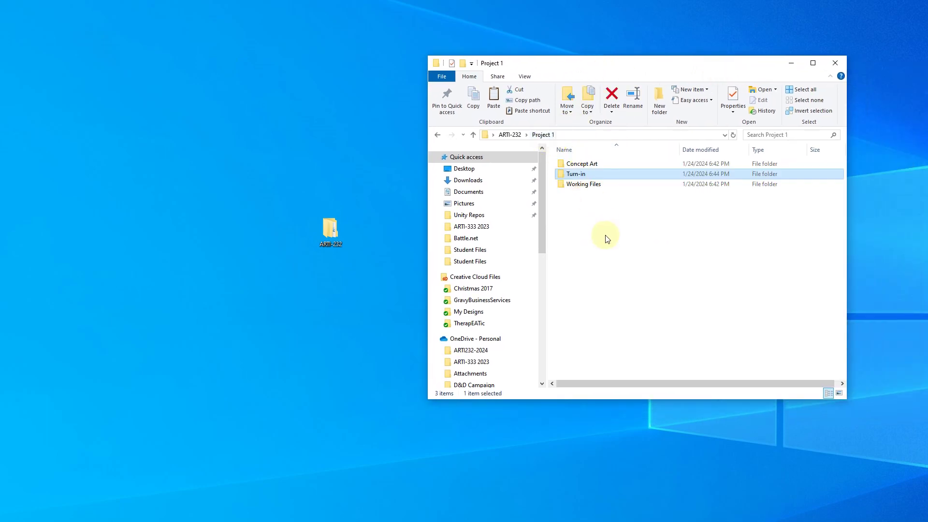
{"action": "double_click", "coordinate": [578, 177]}
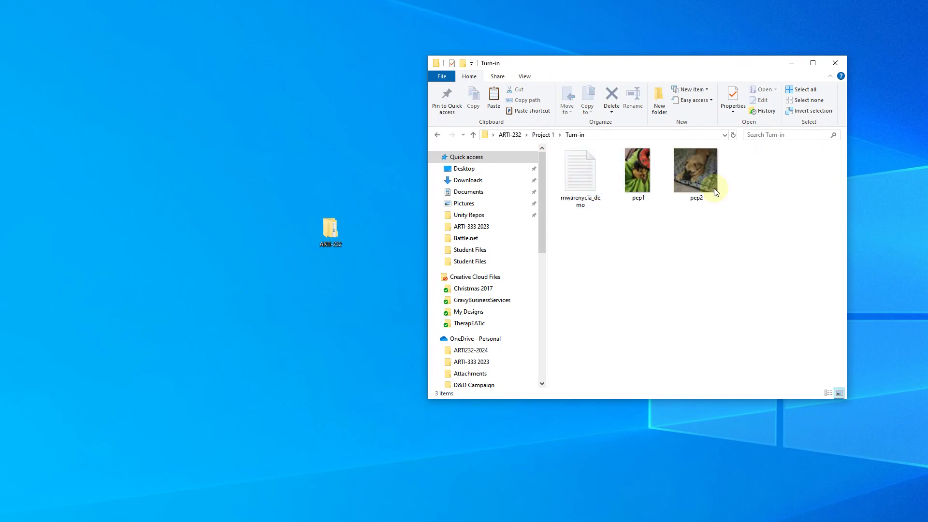
{"action": "left_click", "coordinate": [544, 135]}
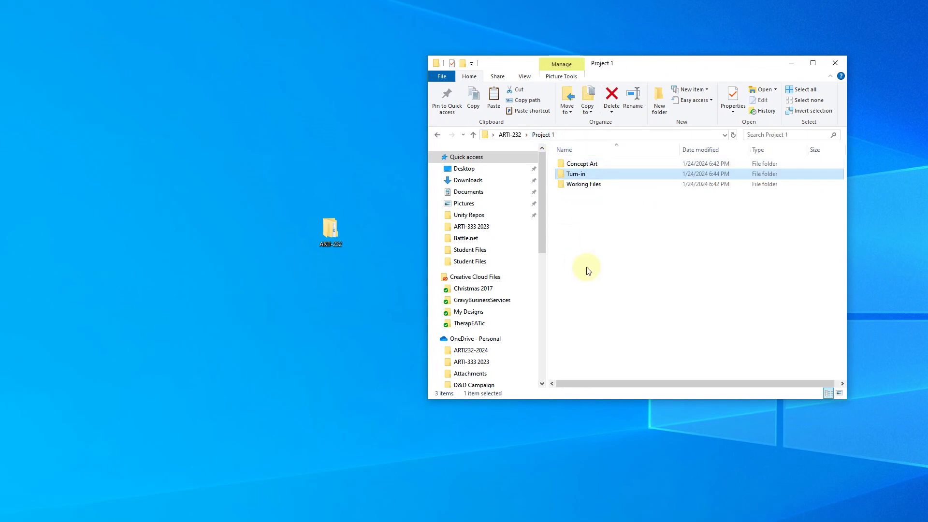
{"action": "double_click", "coordinate": [572, 177]}
- Rename pep1 and pep2 to the student's username plus _photo1 and _photo2
{"action": "left_click", "coordinate": [651, 187]}
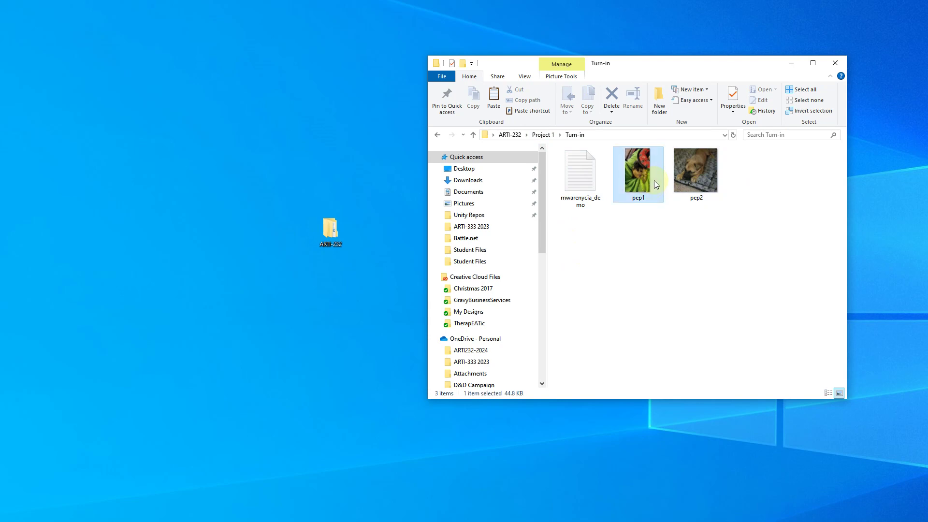
{"action": "key", "text": "F2"}
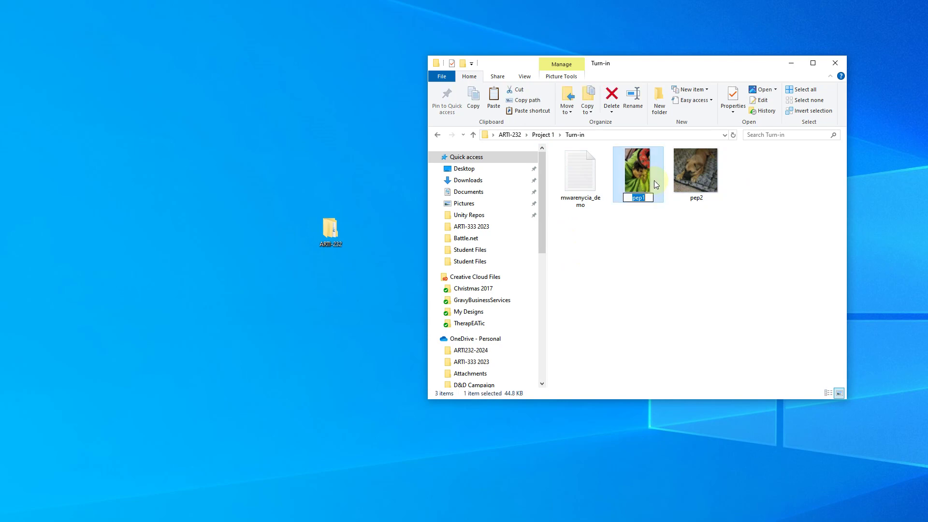
{"action": "type", "text": "mwarenycia_pr"}
{"action": "key", "text": "BackSpace"}
{"action": "type", "text": "hoto1"}
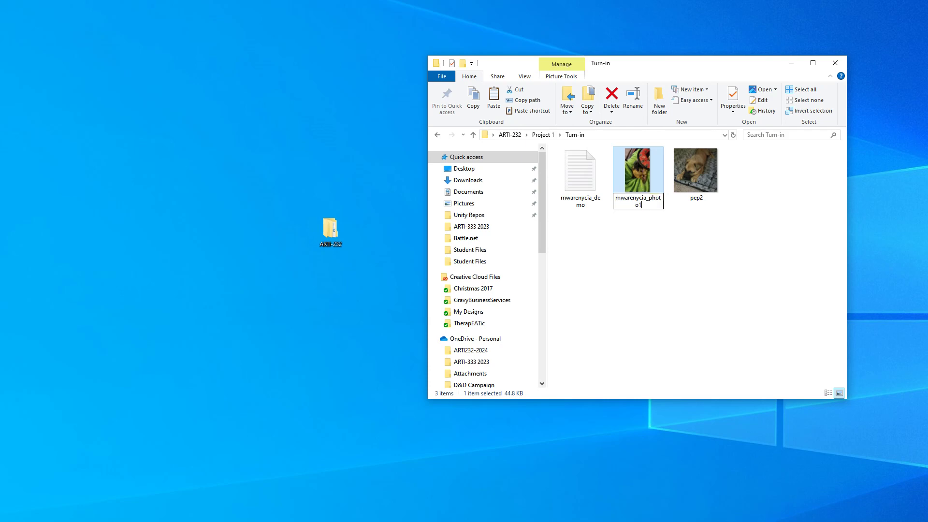
{"action": "key", "text": "BackSpace"}
{"action": "key", "text": "Tab"}
{"action": "type", "text": "mwarenycia_p"}
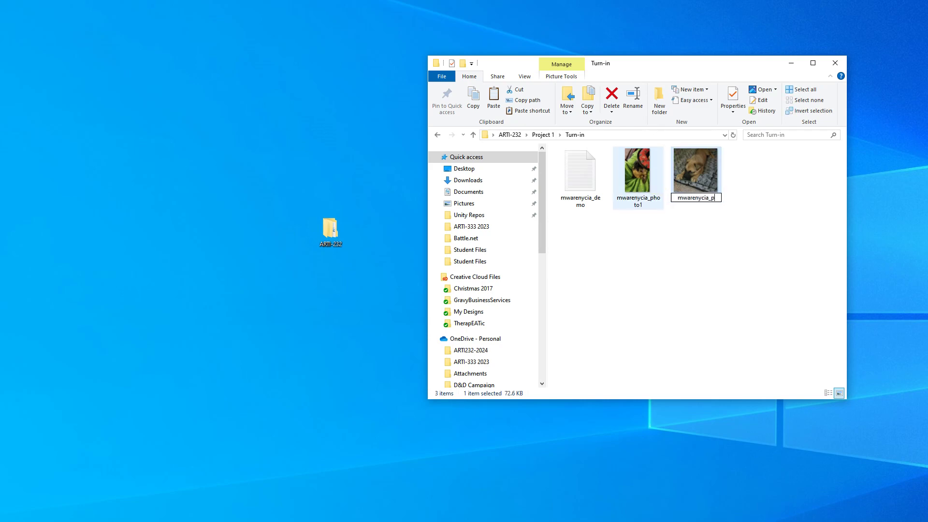
{"action": "type", "text": "hoto2"}
{"action": "key", "text": "Return"}
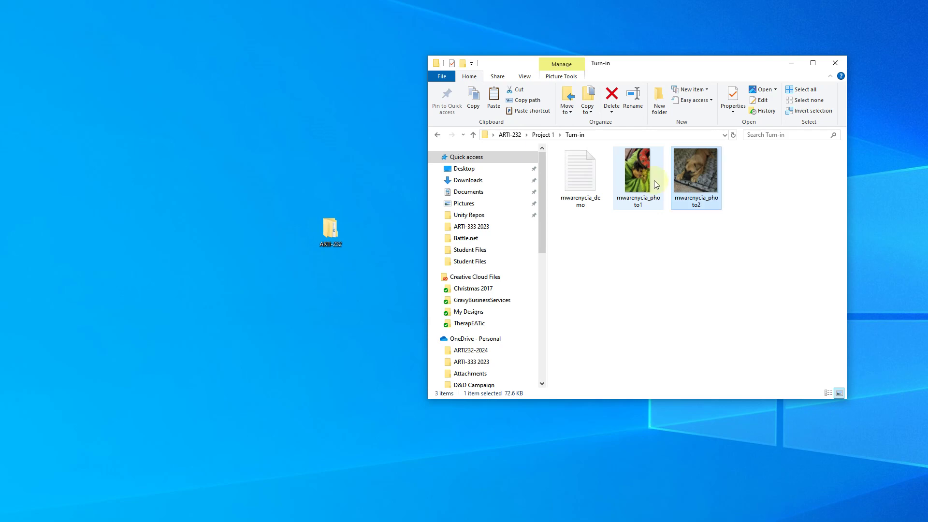
- Compress Turn-in to a zip named username plus _project1 and drag it to the desktop
{"action": "left_click", "coordinate": [541, 135]}
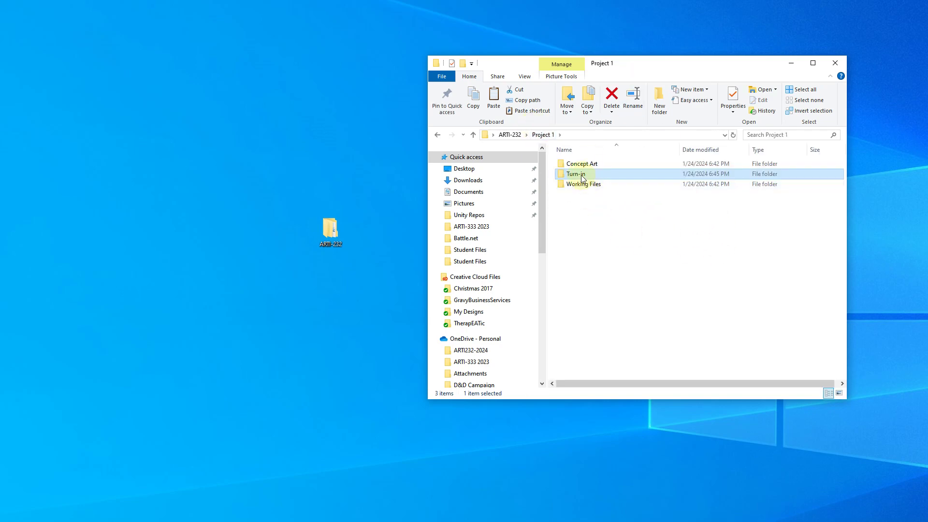
{"action": "right_click", "coordinate": [583, 179]}
{"action": "mouse_move", "coordinate": [503, 317]}
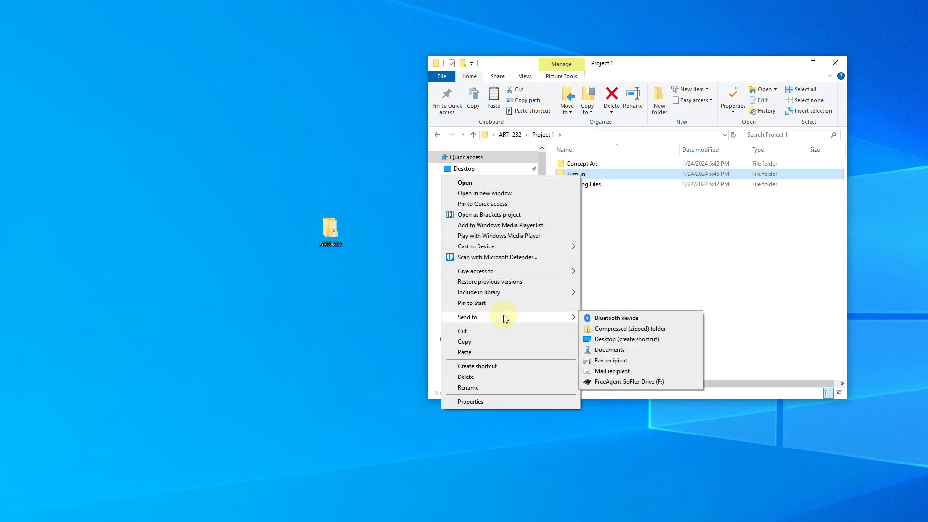
{"action": "left_click", "coordinate": [621, 330]}
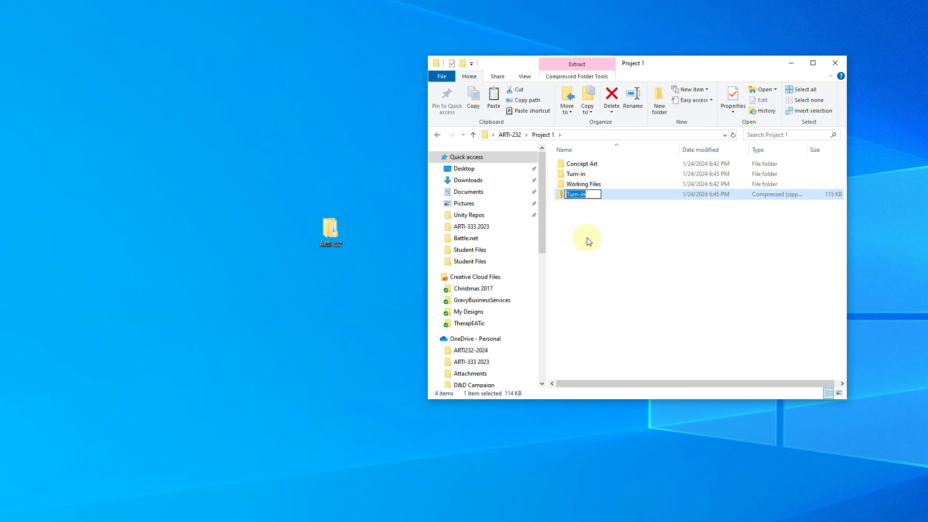
{"action": "type", "text": "mwarenycia_project1"}
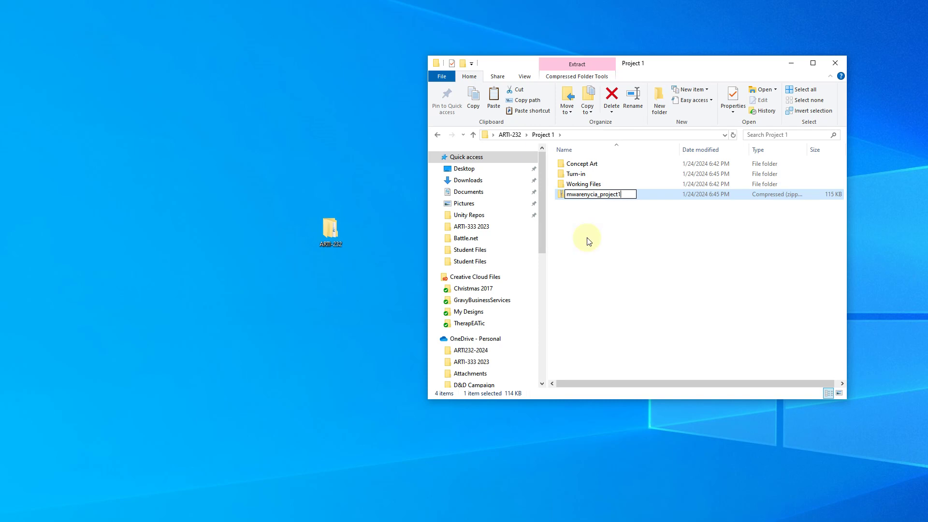
{"action": "key", "text": "Return"}
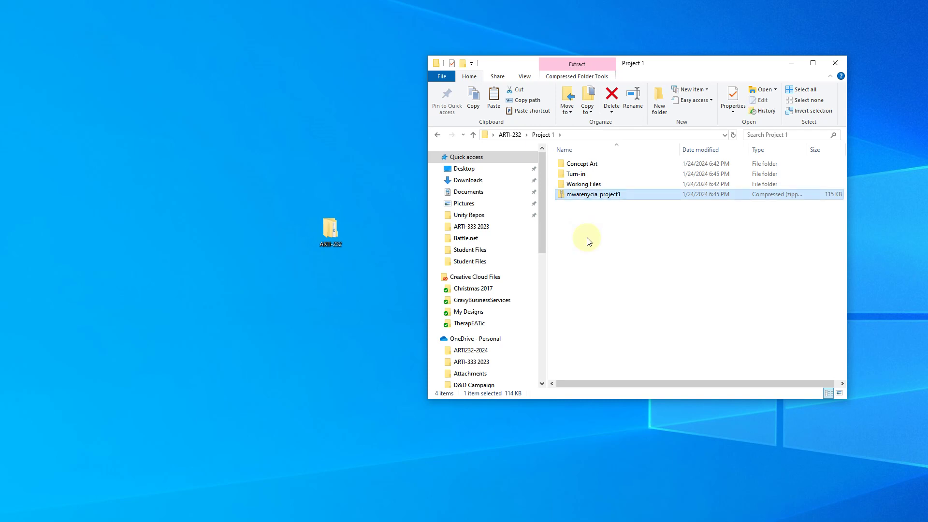
{"action": "left_click_drag", "start_coordinate": [591, 193], "coordinate": [337, 143]}
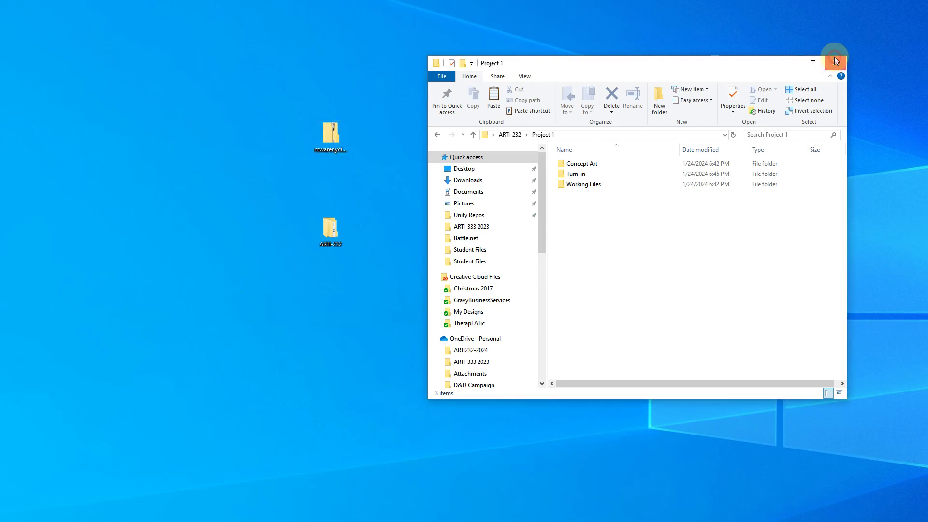
- Close Project 1 and open the Turn-in folder inside the desktop zip archive
{"action": "left_click", "coordinate": [835, 63]}
{"action": "double_click", "coordinate": [328, 137]}
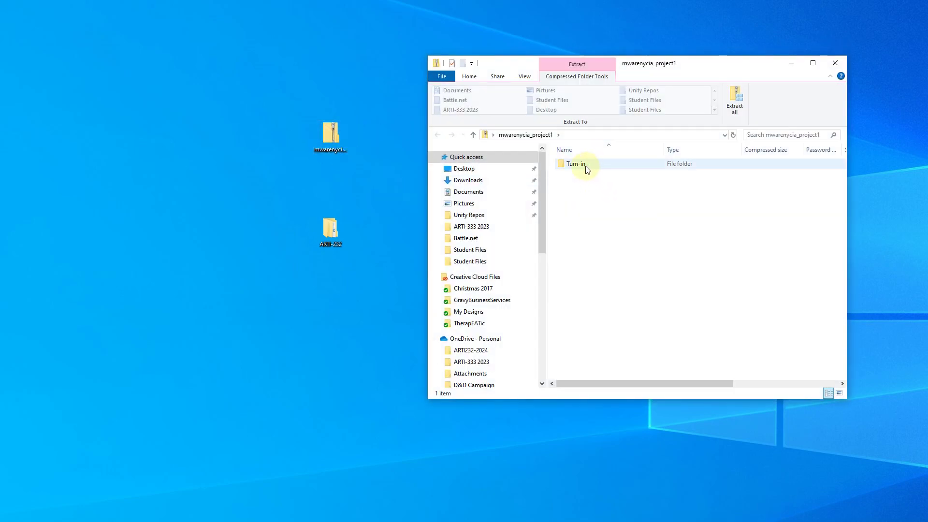
{"action": "double_click", "coordinate": [585, 167]}
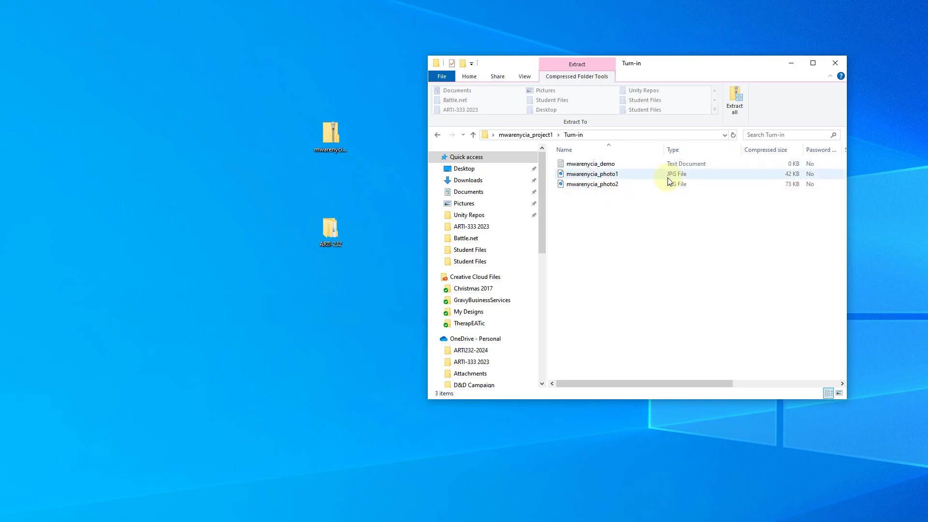
- Check the first renamed photo's and demo text file's properties, then return to the zip's top level
{"action": "left_click", "coordinate": [600, 175]}
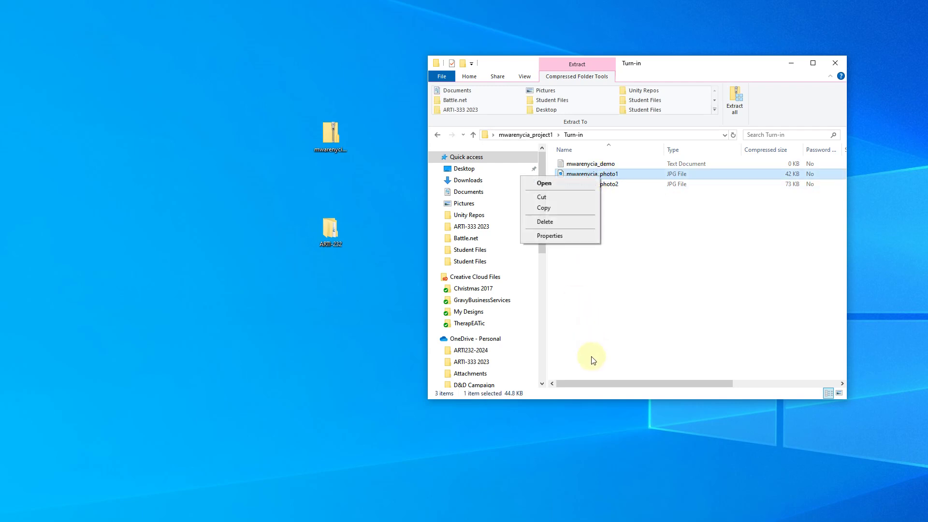
{"action": "right_click", "coordinate": [600, 176]}
{"action": "left_click", "coordinate": [571, 235]}
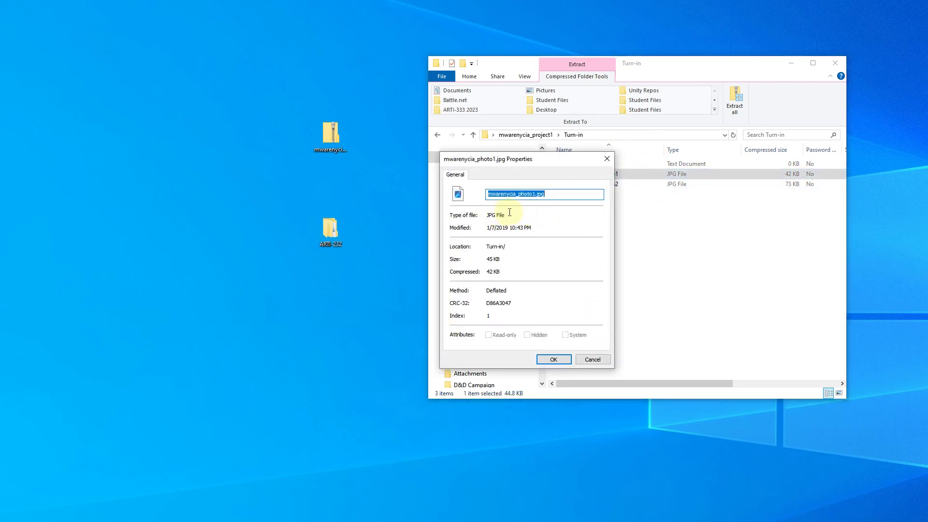
{"action": "left_click", "coordinate": [552, 194]}
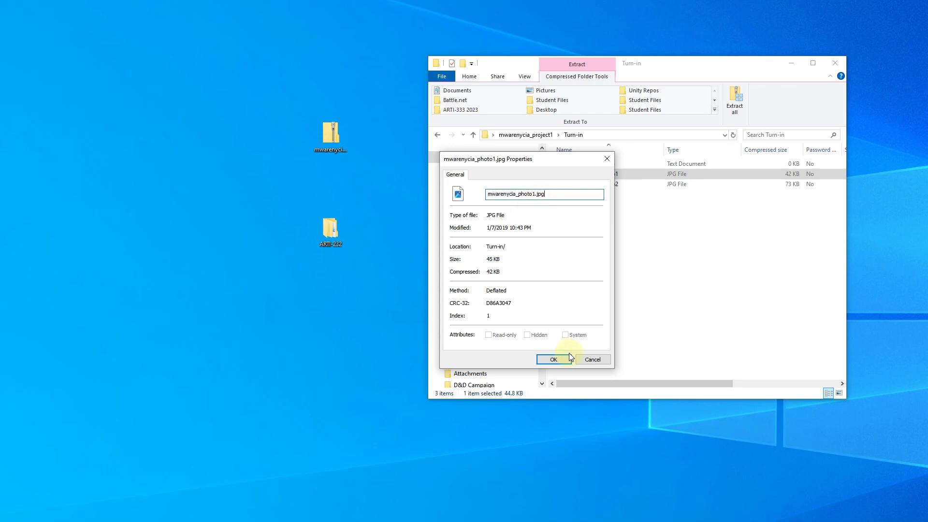
{"action": "left_click", "coordinate": [591, 359]}
{"action": "right_click", "coordinate": [580, 164]}
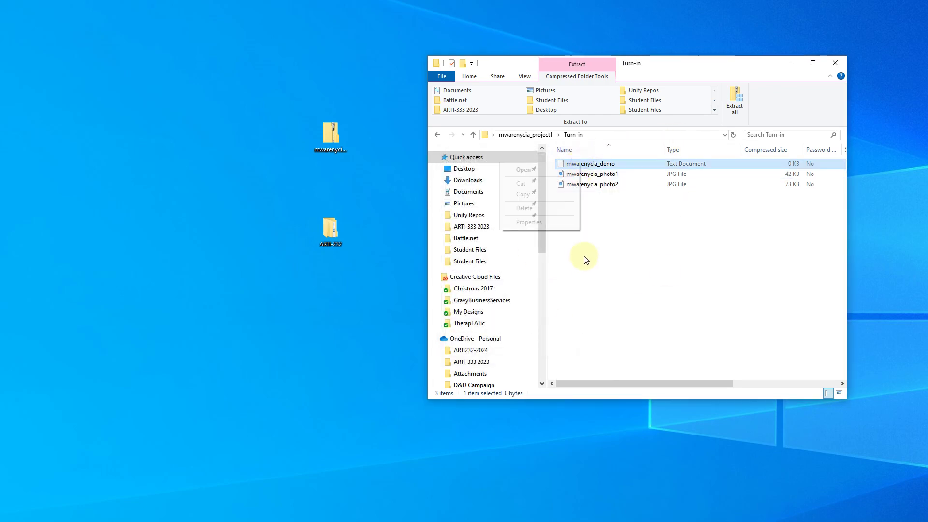
{"action": "left_click", "coordinate": [529, 222]}
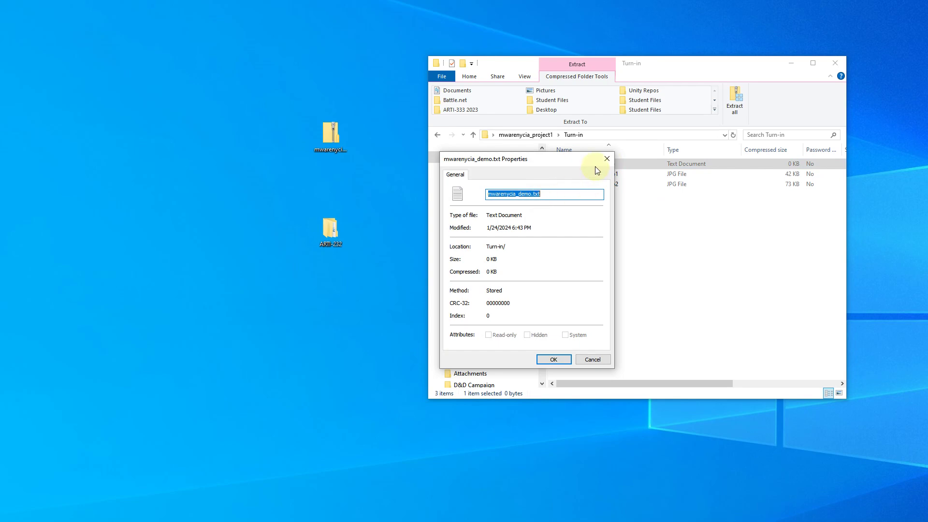
{"action": "left_click", "coordinate": [606, 158]}
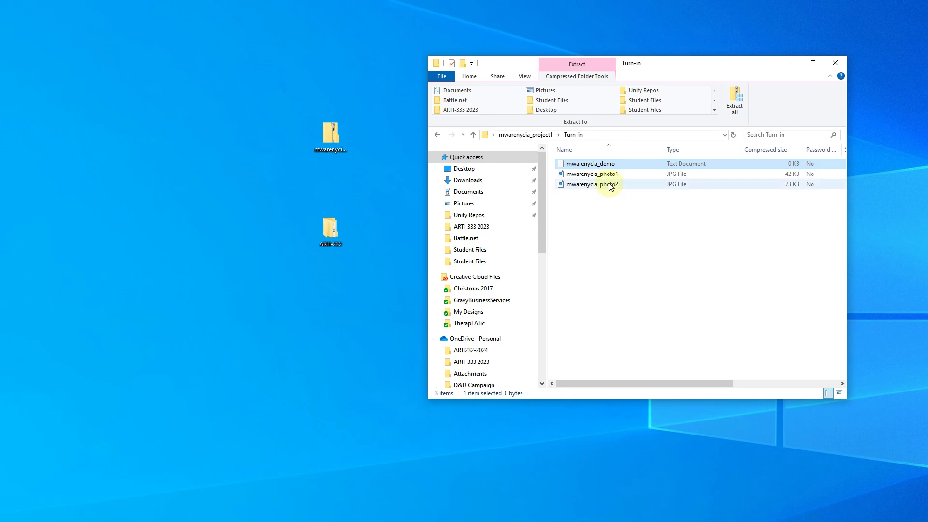
{"action": "left_click", "coordinate": [527, 133]}
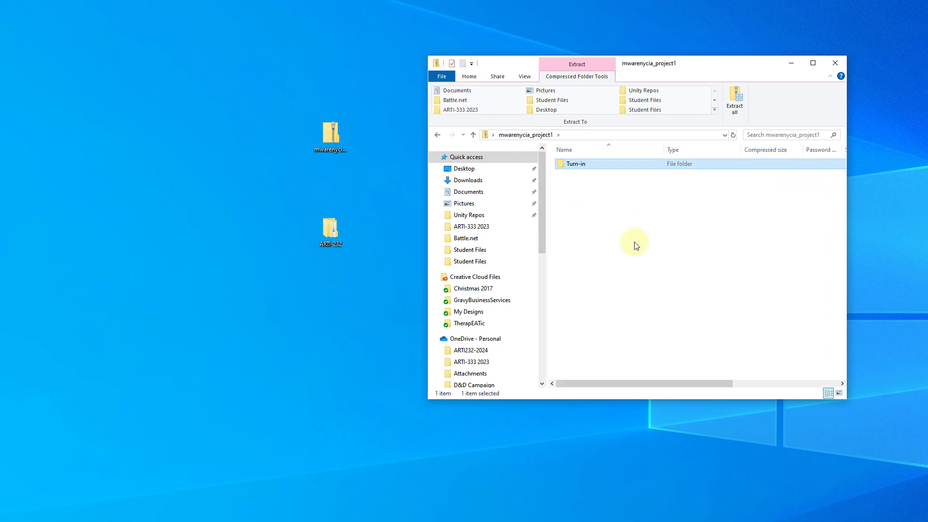